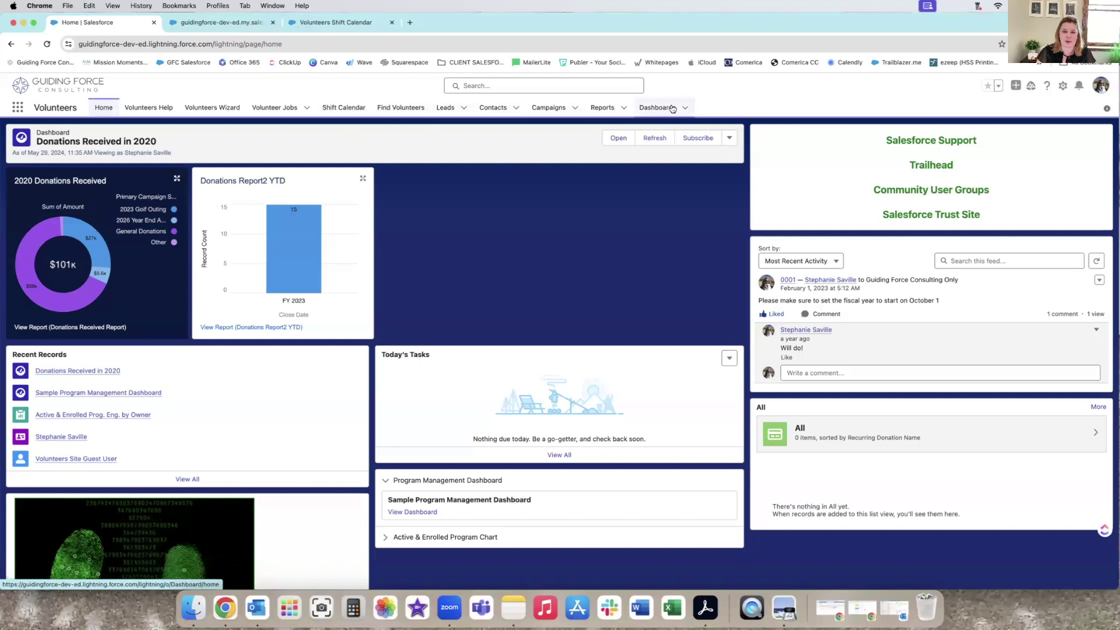
Start a new campaign '2024 Summer Cocktail Hour', marked Active with status In Progress.
{"action": "left_click", "coordinate": [554, 109]}
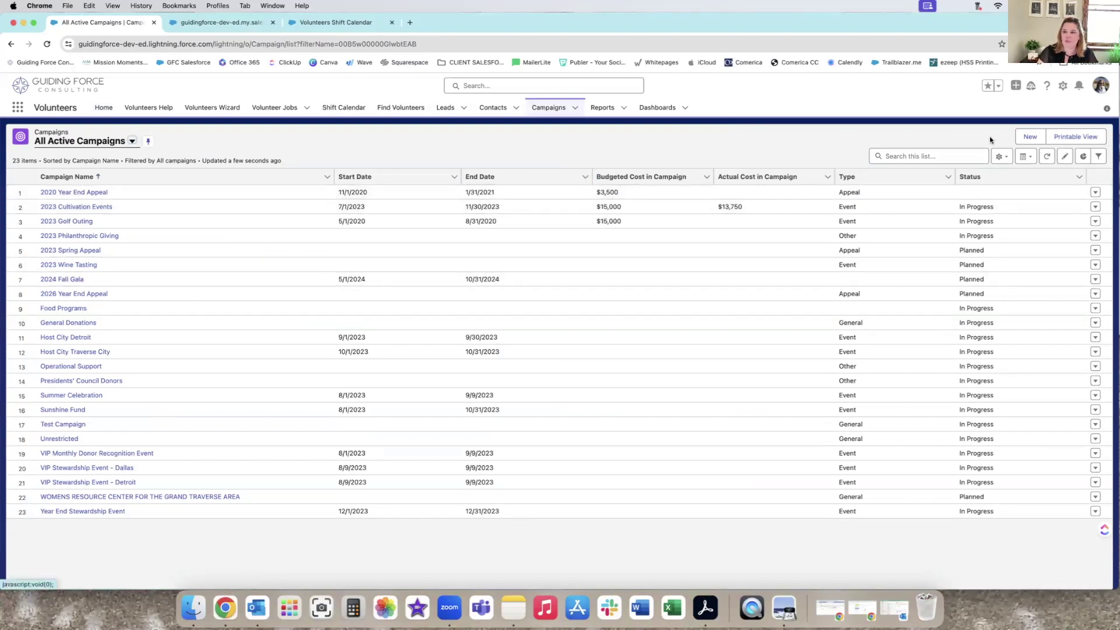
{"action": "left_click", "coordinate": [1031, 137]}
{"action": "left_click", "coordinate": [439, 215]}
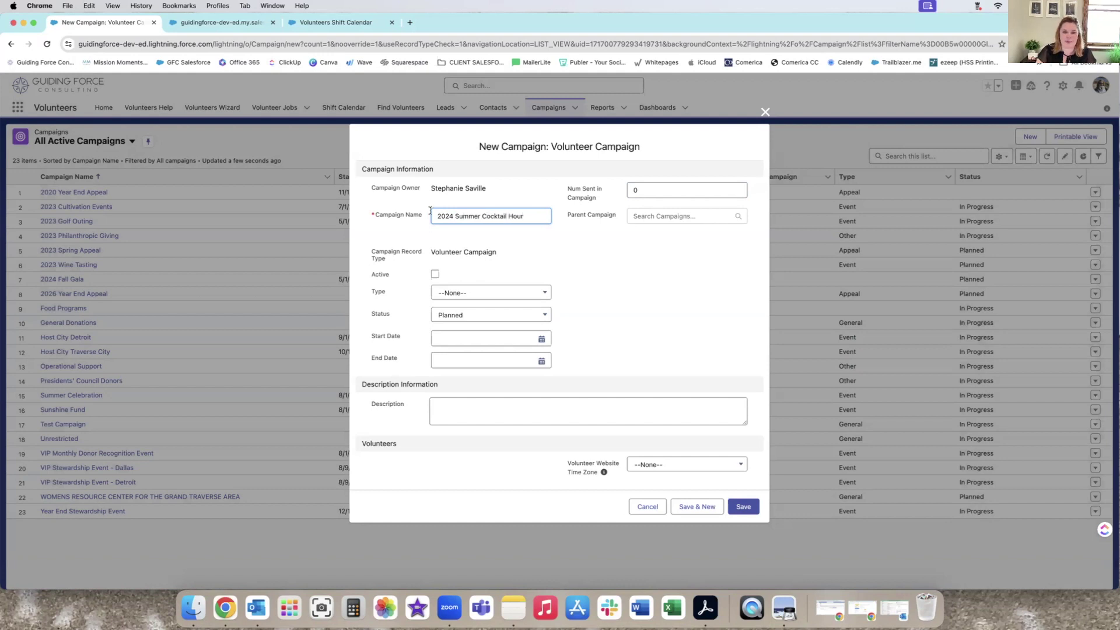
{"action": "left_click", "coordinate": [435, 273]}
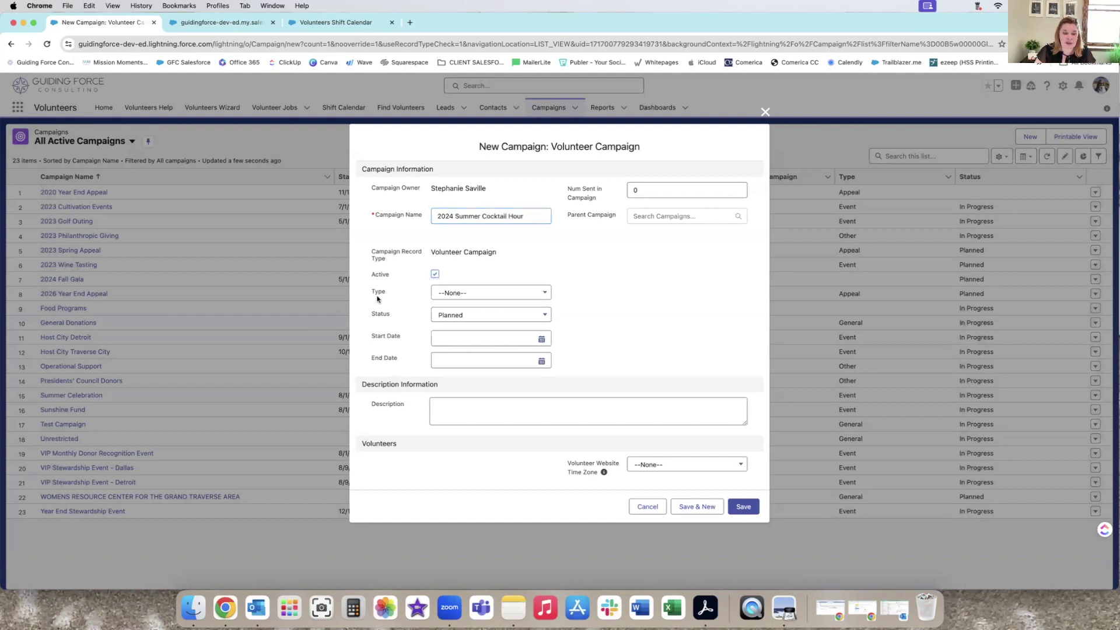
{"action": "left_click", "coordinate": [459, 293]}
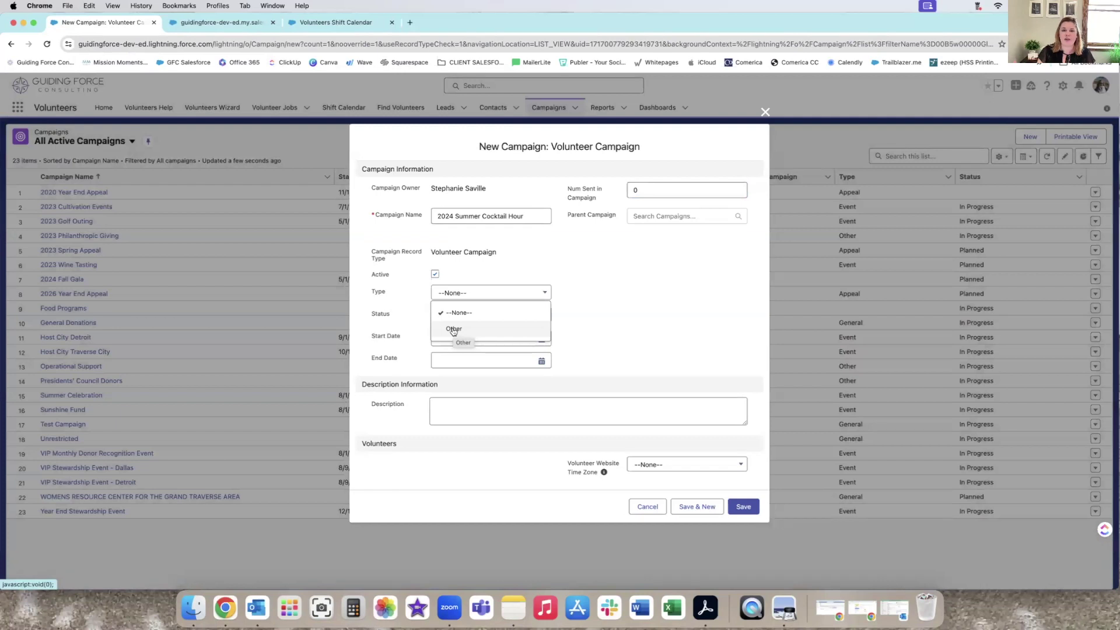
{"action": "left_click", "coordinate": [565, 319]}
{"action": "left_click", "coordinate": [494, 317]}
{"action": "left_click", "coordinate": [462, 367]}
Set the campaign dates to 5/1/2024–7/31/2024 and time zone America/New_York, then save.
{"action": "left_click", "coordinate": [457, 339]}
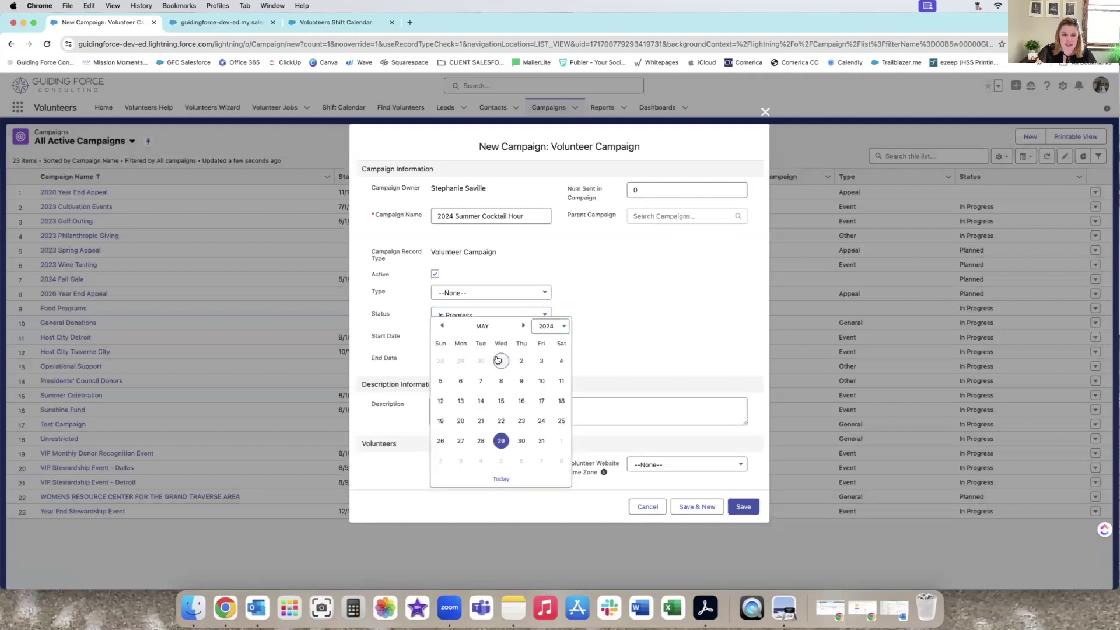
{"action": "left_click", "coordinate": [524, 328]}
{"action": "left_click", "coordinate": [524, 328]}
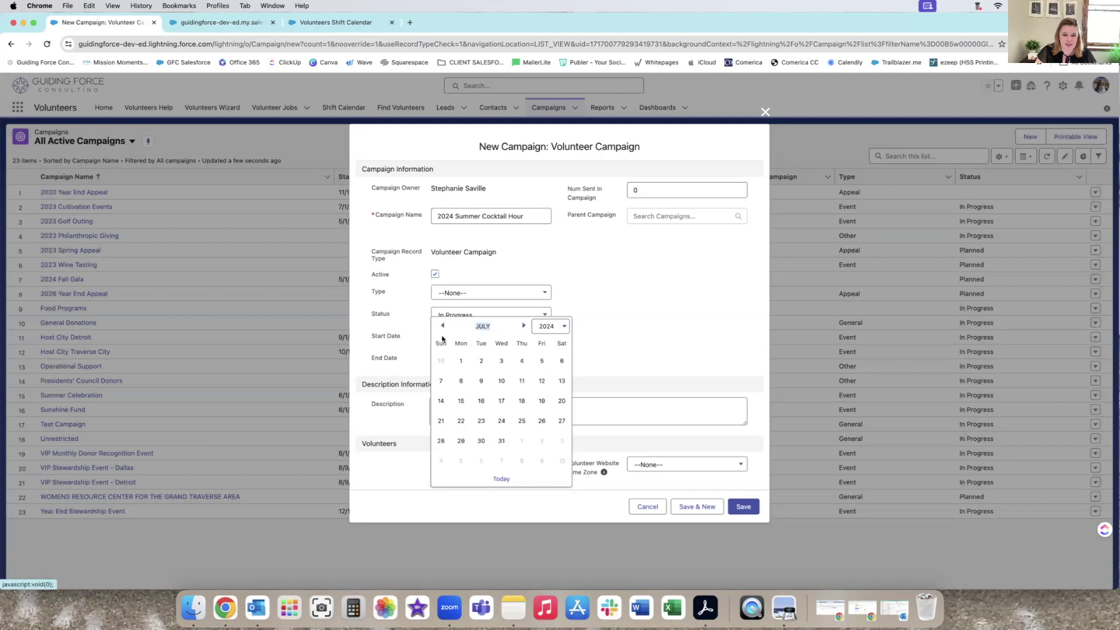
{"action": "left_click", "coordinate": [501, 440]}
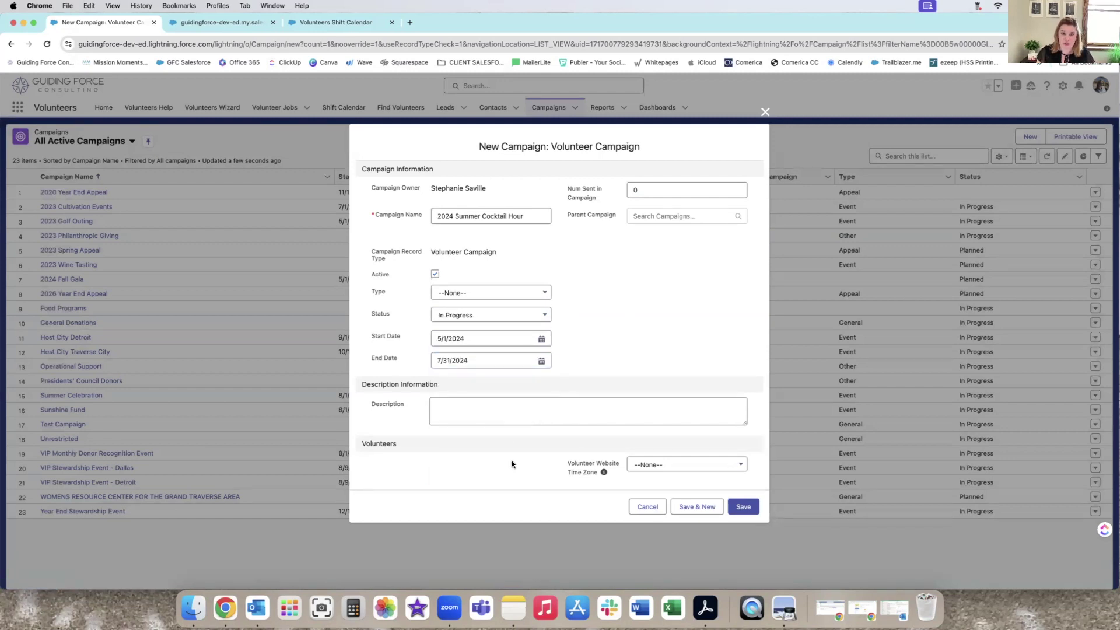
{"action": "left_click", "coordinate": [642, 465]}
{"action": "scroll", "coordinate": [688, 426], "scroll_direction": "down", "scroll_amount": 10}
{"action": "scroll", "coordinate": [689, 425], "scroll_direction": "down", "scroll_amount": 10}
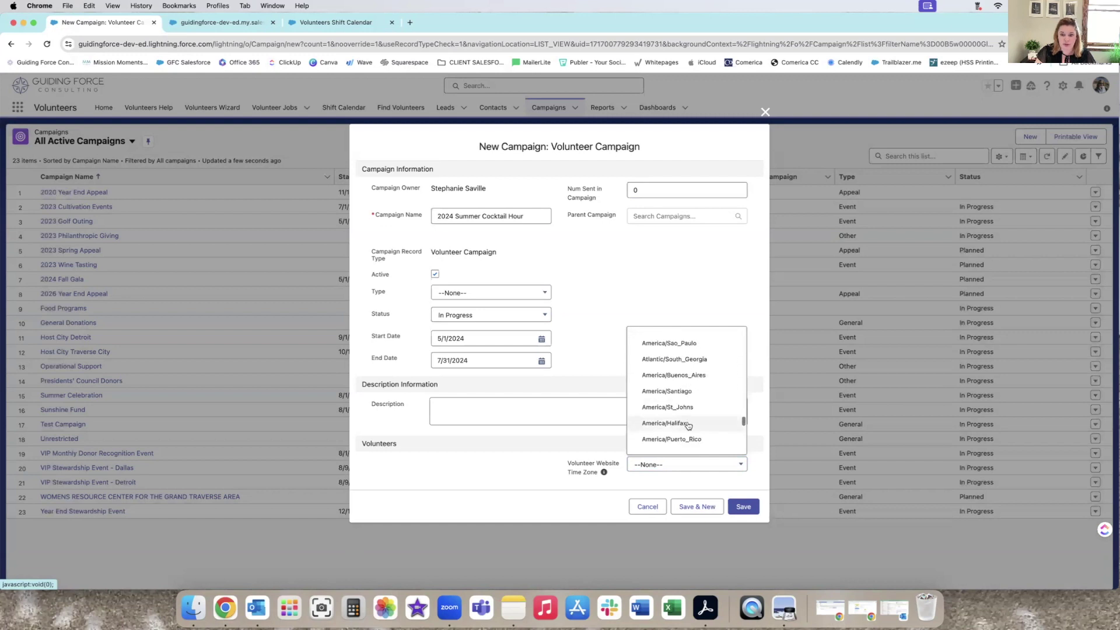
{"action": "scroll", "coordinate": [689, 426], "scroll_direction": "down", "scroll_amount": 6}
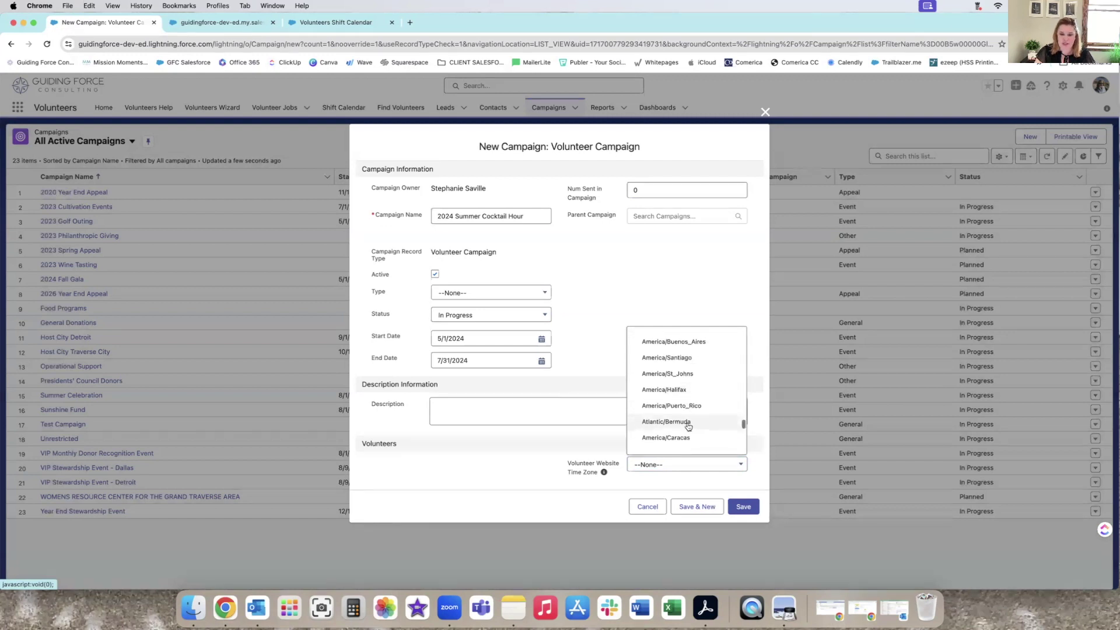
{"action": "left_click", "coordinate": [681, 437]}
{"action": "left_click", "coordinate": [744, 507]}
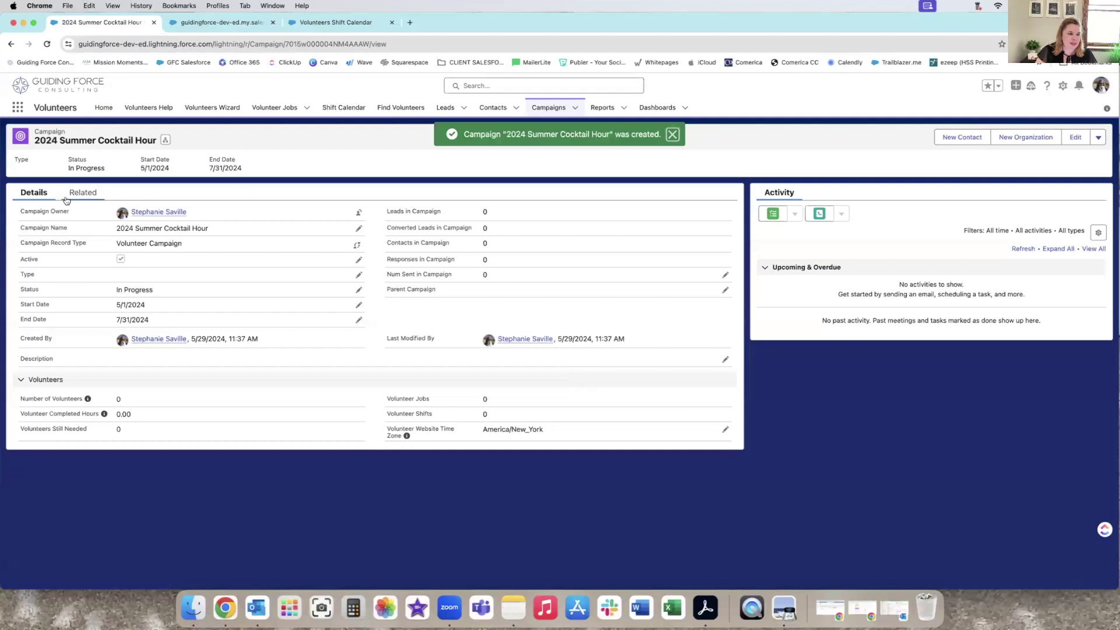
Add a volunteer job 'Summer Cocktail Hour - Set Up' to the campaign, displayed on the website.
{"action": "left_click", "coordinate": [85, 198]}
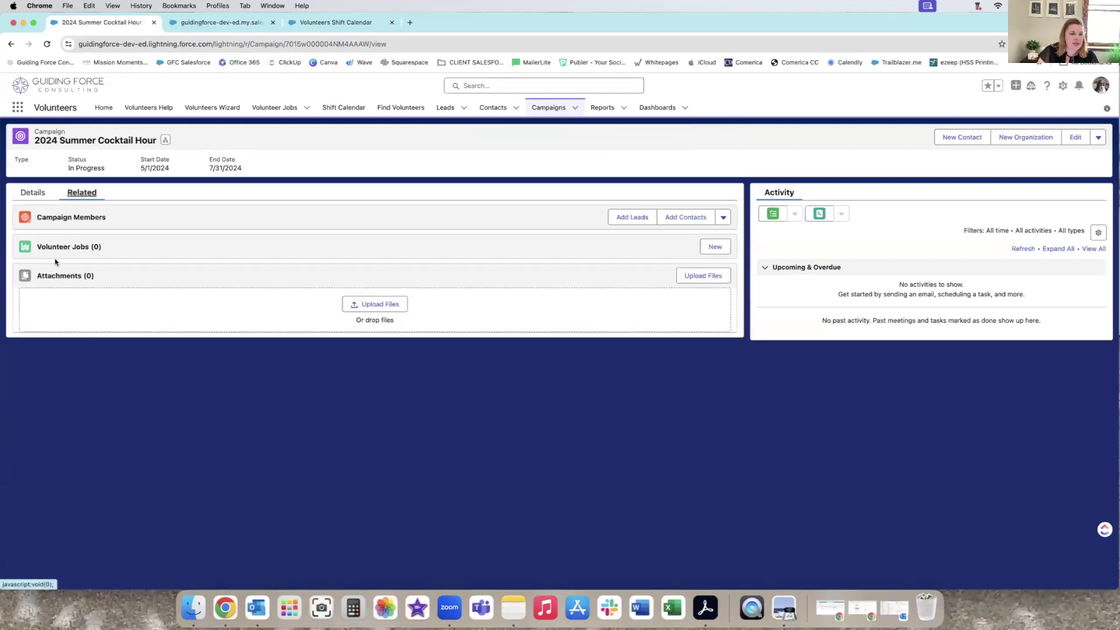
{"action": "left_click", "coordinate": [722, 250]}
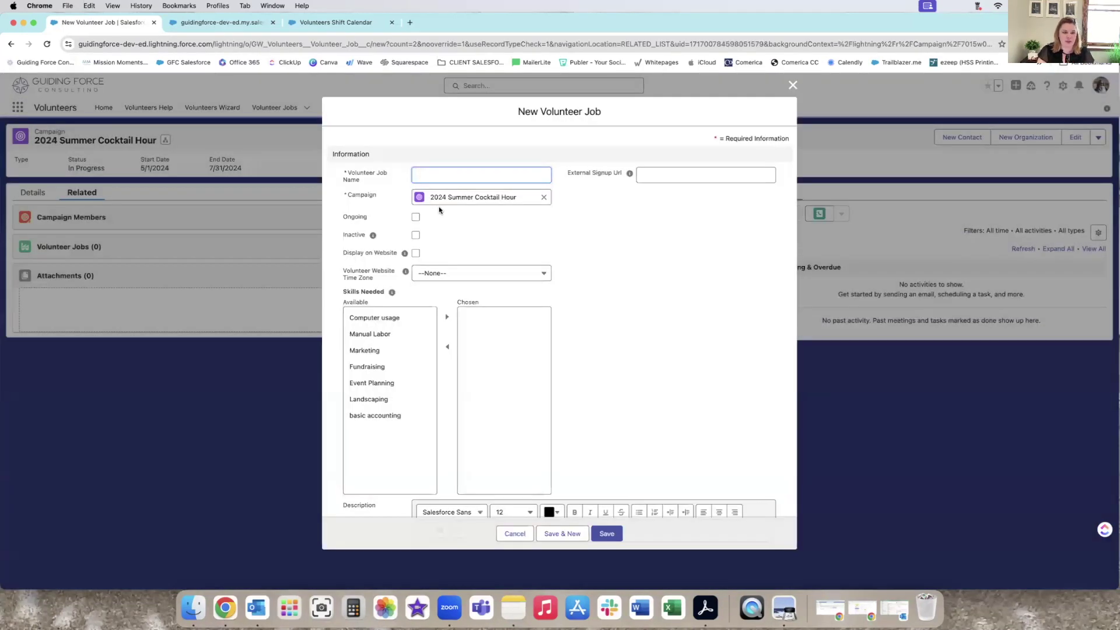
{"action": "type", "text": "Set up V"}
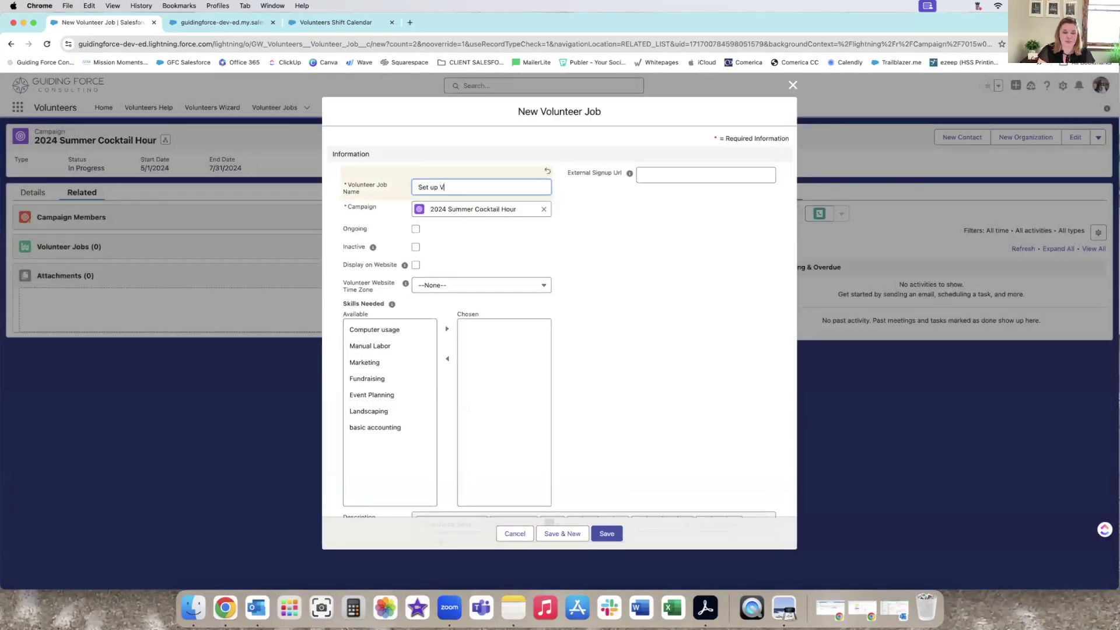
{"action": "type", "text": "S"}
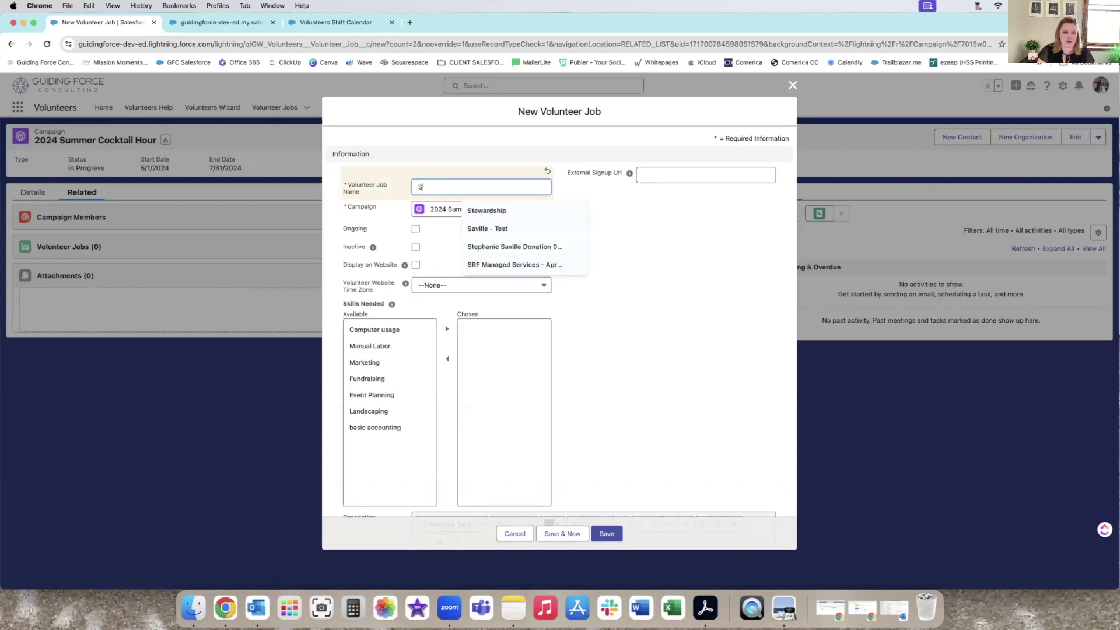
{"action": "type", "text": "ummer Cocktail Hour - Set Up"}
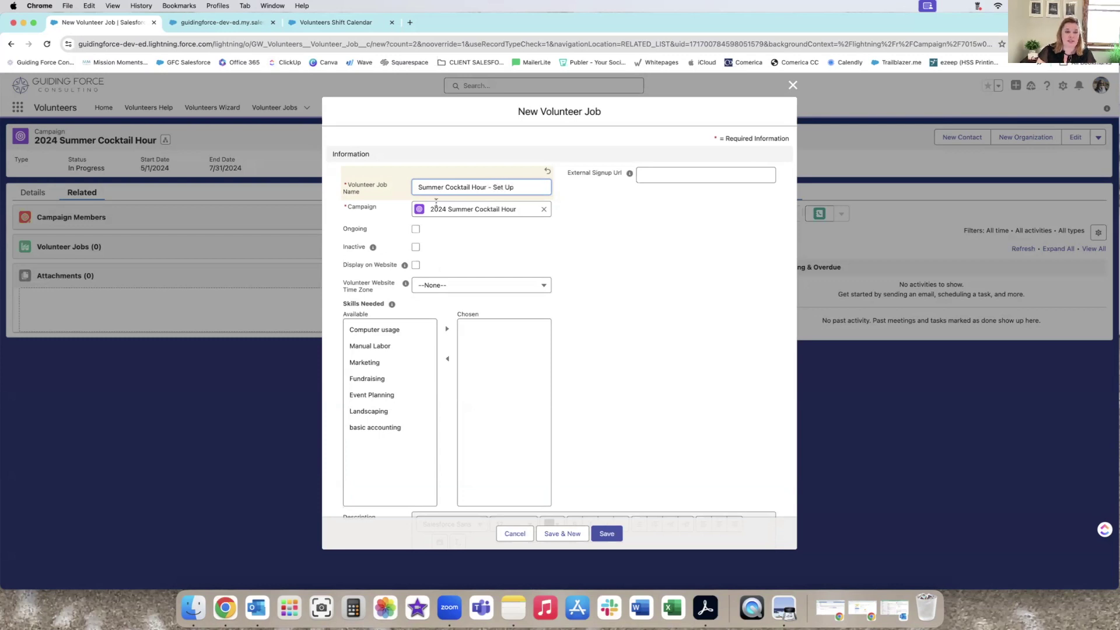
{"action": "left_click", "coordinate": [416, 265]}
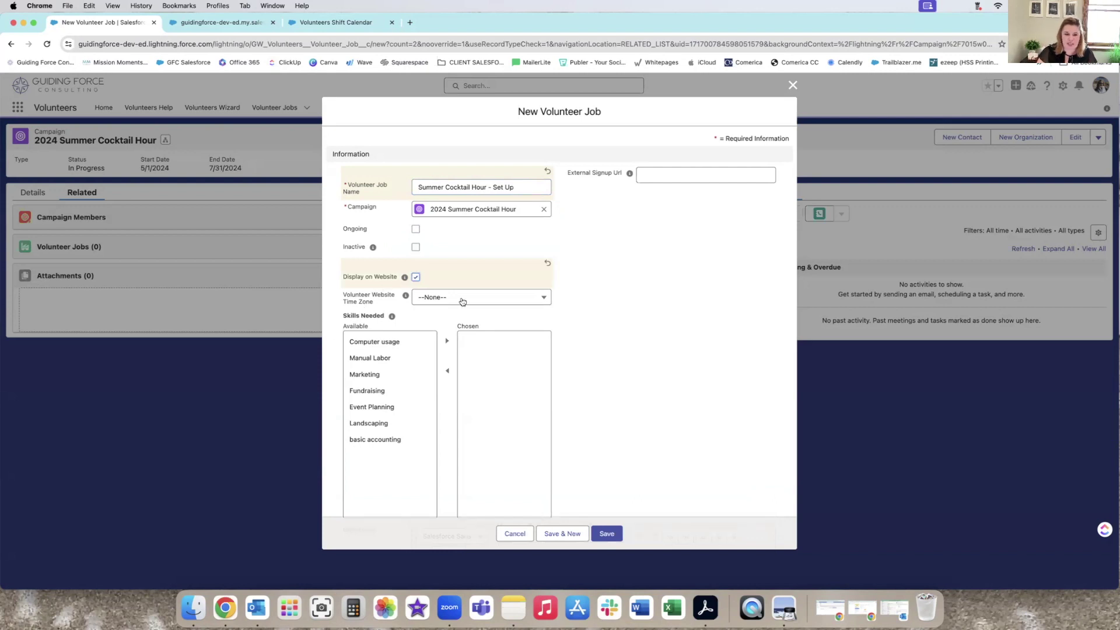
Add Manual Labor and Event Planning as the job's required skills.
{"action": "left_click", "coordinate": [379, 358]}
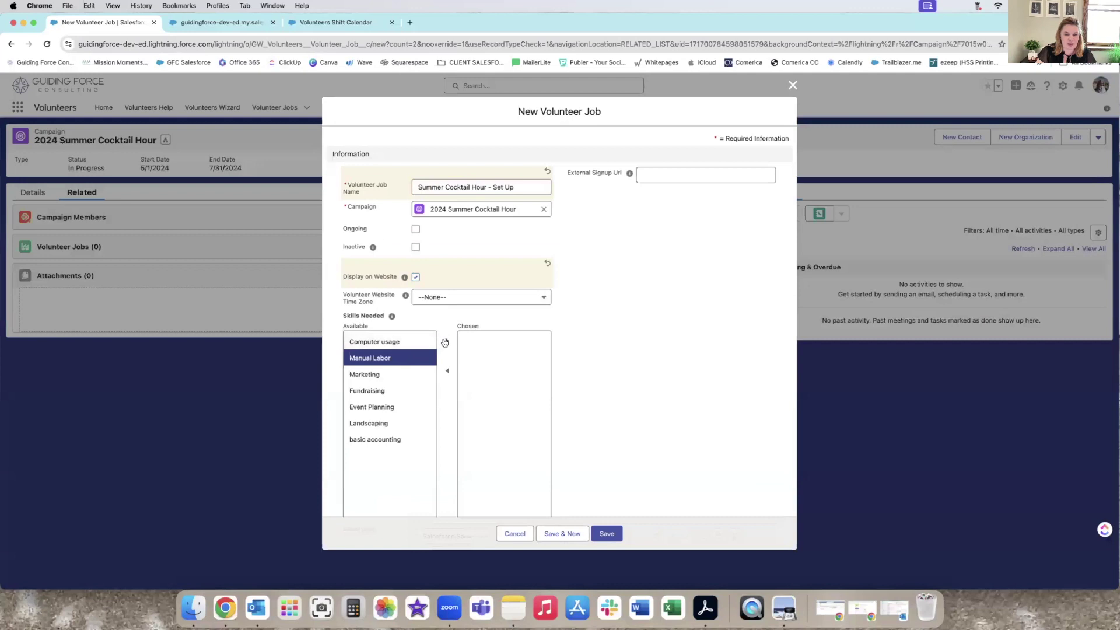
{"action": "left_click", "coordinate": [447, 341]}
{"action": "left_click", "coordinate": [372, 402]}
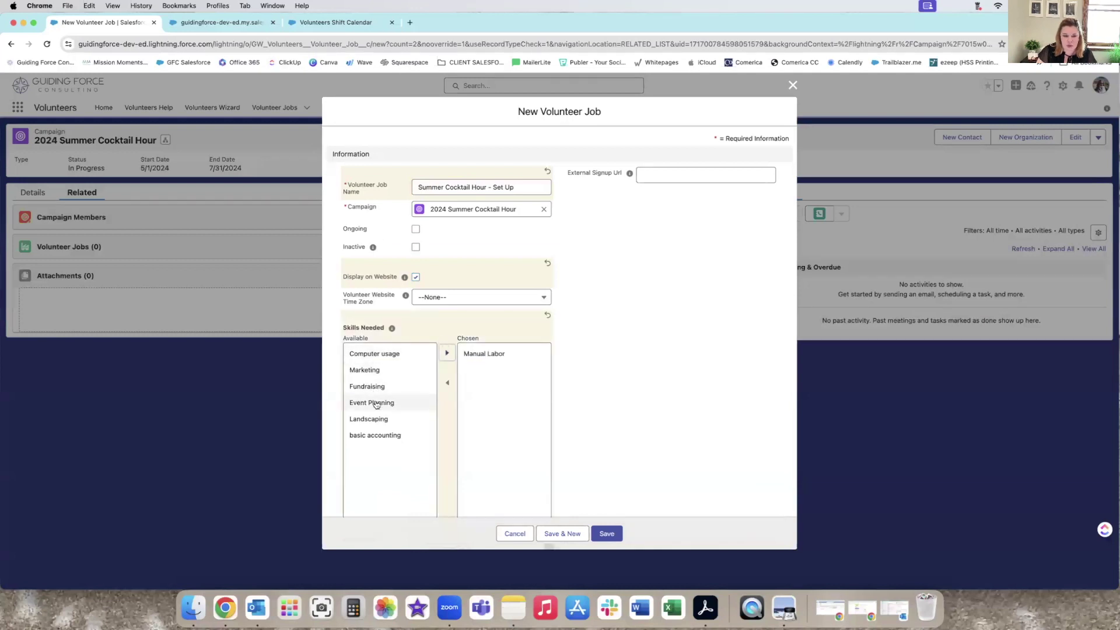
{"action": "left_click", "coordinate": [447, 353]}
{"action": "scroll", "coordinate": [521, 413], "scroll_direction": "down", "scroll_amount": 1}
{"action": "scroll", "coordinate": [521, 416], "scroll_direction": "down", "scroll_amount": 2}
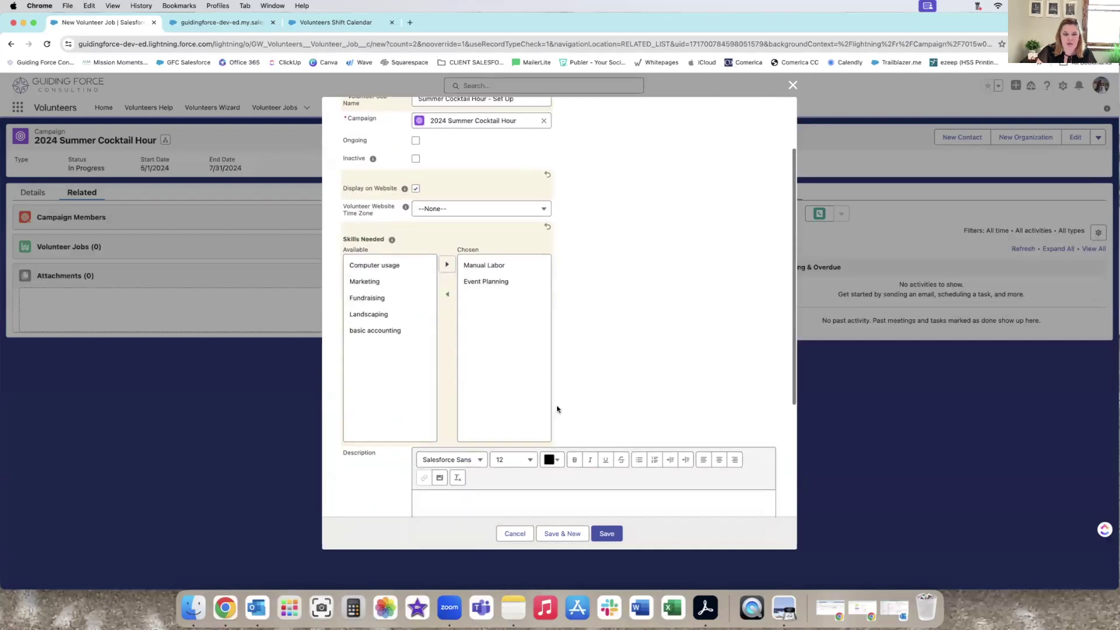
{"action": "scroll", "coordinate": [466, 378], "scroll_direction": "down", "scroll_amount": 4}
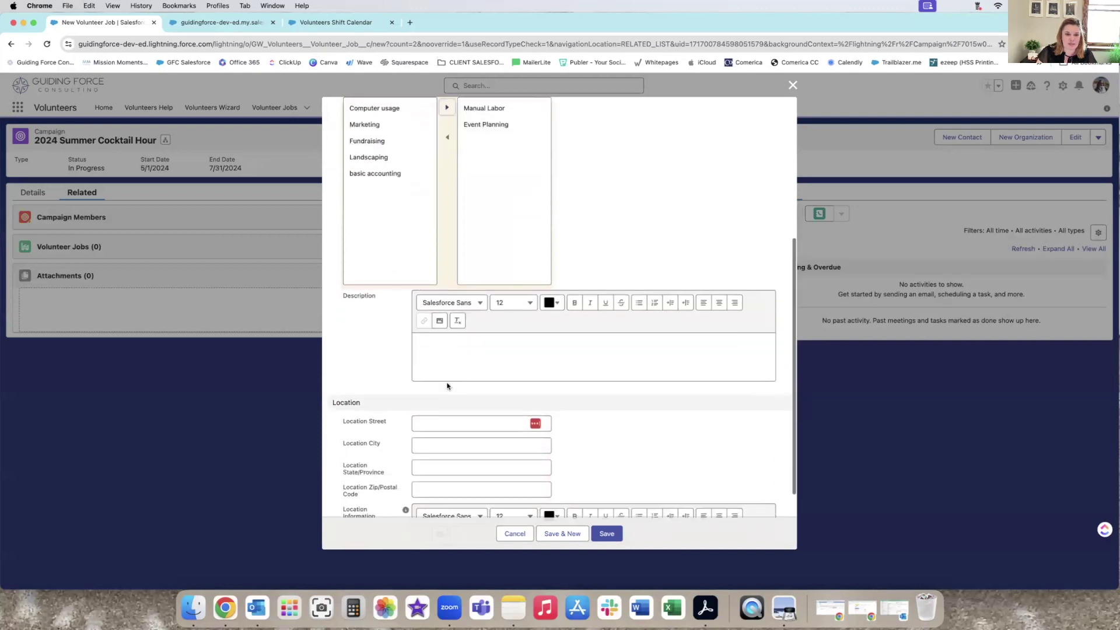
{"action": "left_click", "coordinate": [461, 346]}
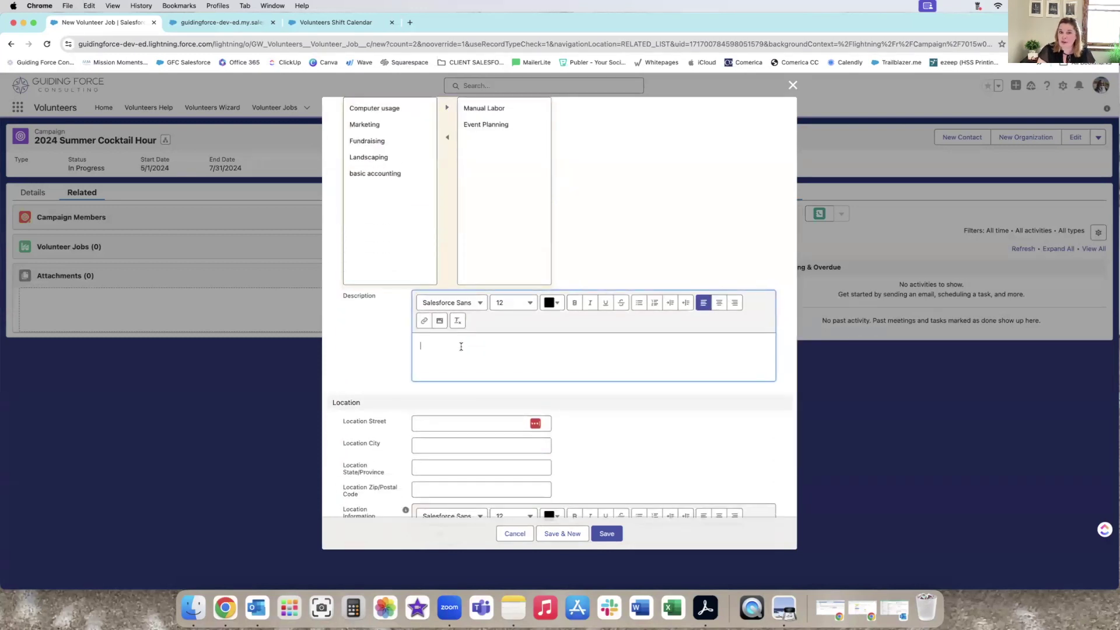
Write a job description inviting volunteers to help set up this beautiful event.
{"action": "type", "text": "Please join us to setup for thi"}
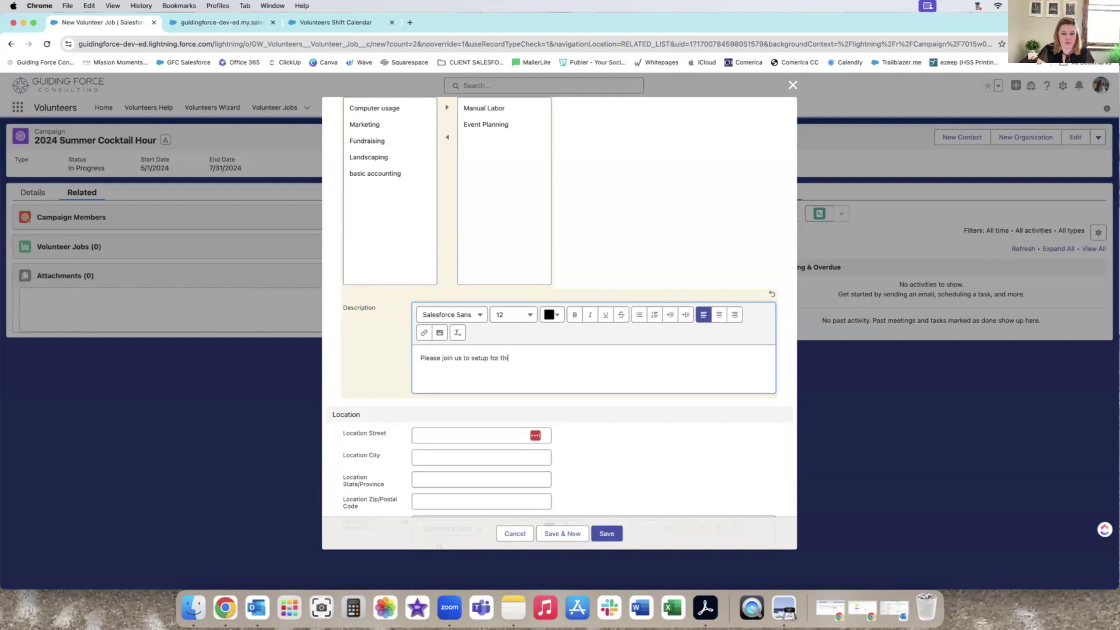
{"action": "type", "text": "s beautiful event and help"}
{"action": "key", "text": "BackSpace"}
{"action": "key", "text": "BackSpace"}
{"action": "type", "text": "!"}
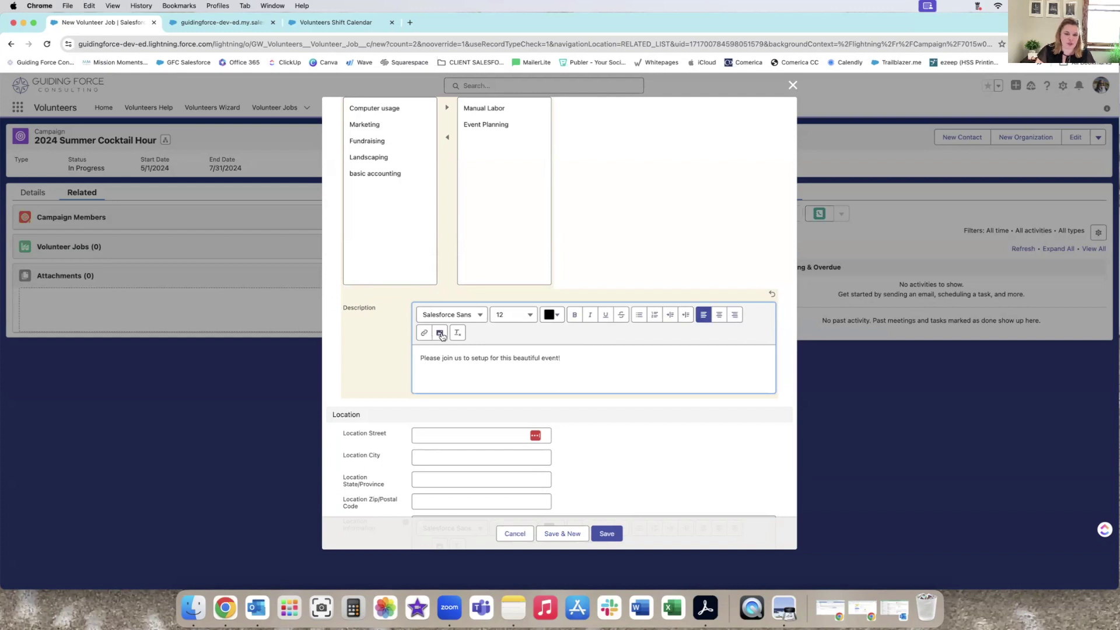
{"action": "scroll", "coordinate": [587, 365], "scroll_direction": "down", "scroll_amount": 4}
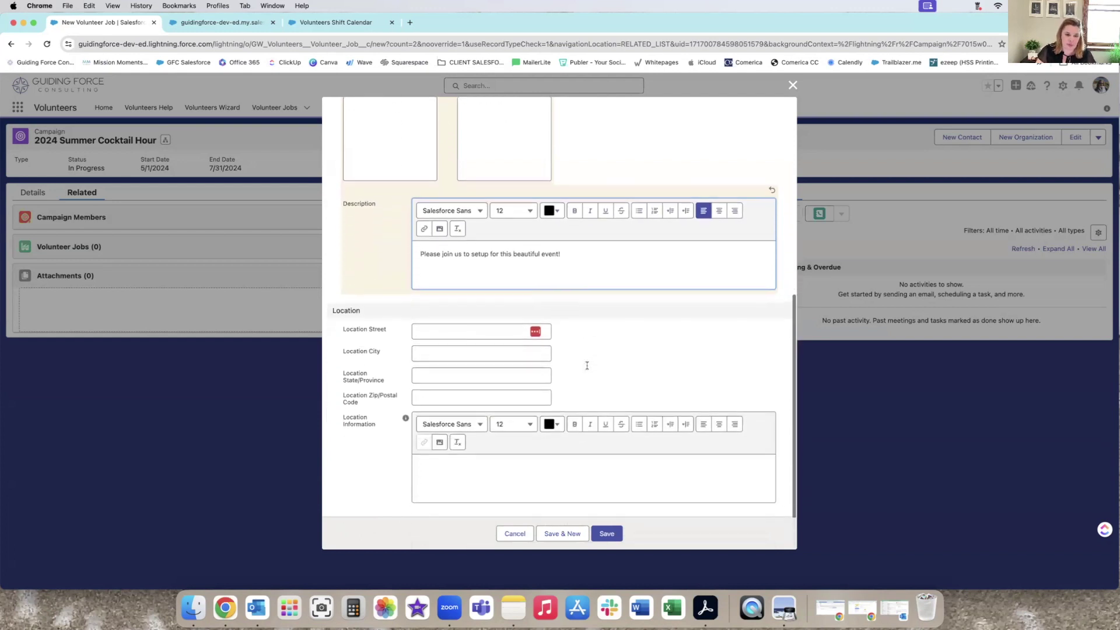
{"action": "left_click", "coordinate": [460, 329]}
{"action": "left_click", "coordinate": [494, 353]}
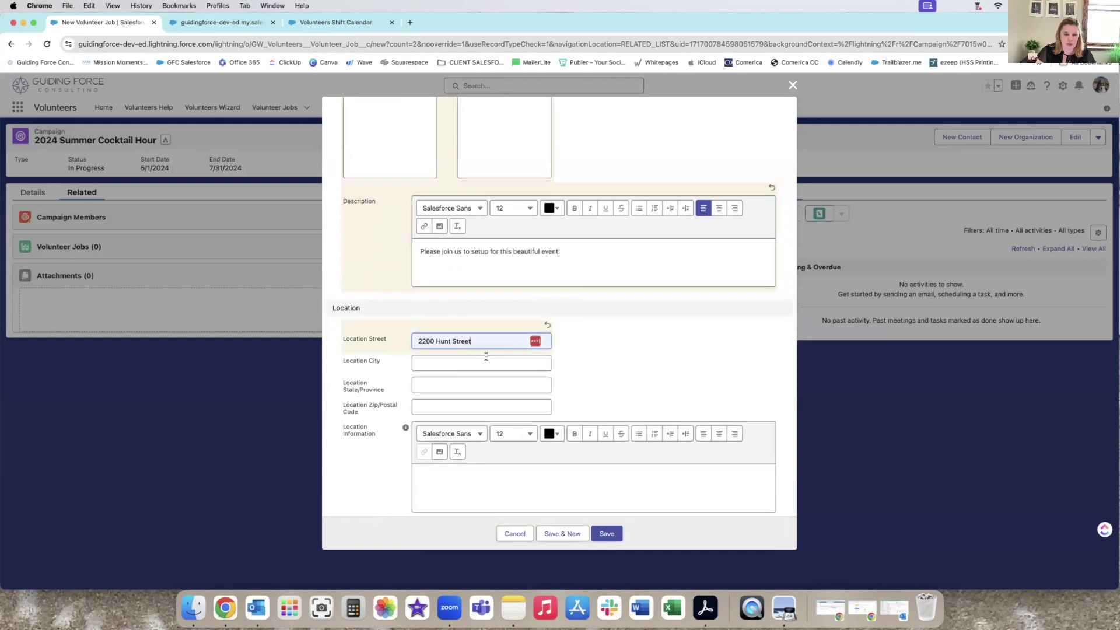
{"action": "left_click", "coordinate": [426, 363]}
{"action": "left_click", "coordinate": [480, 387]}
{"action": "left_click", "coordinate": [482, 394]}
{"action": "left_click", "coordinate": [499, 425]}
{"action": "left_click", "coordinate": [464, 429]}
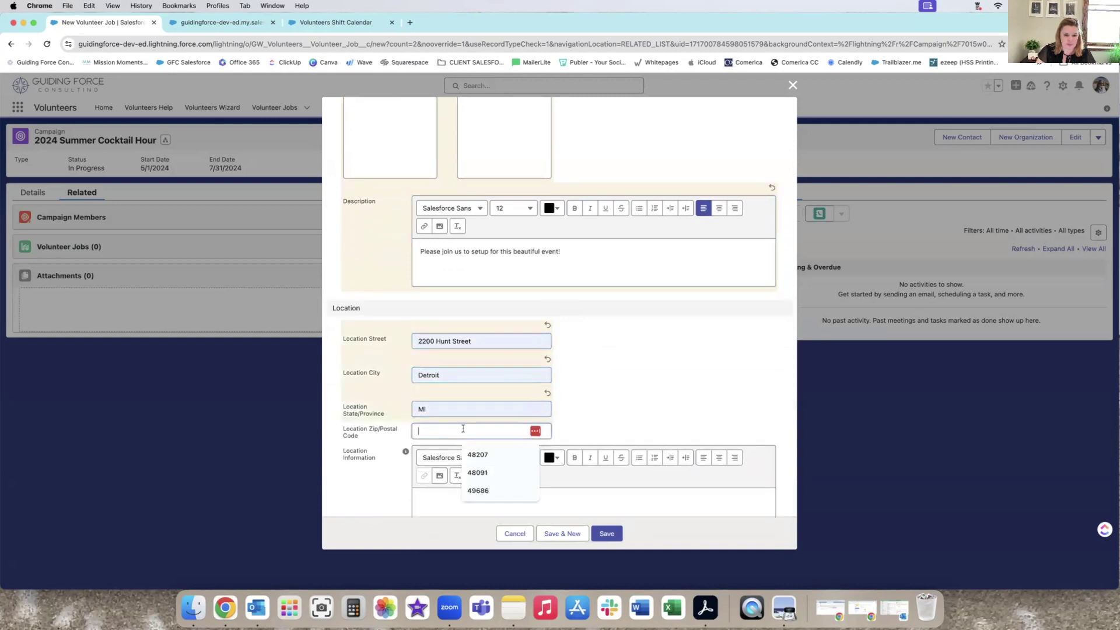
{"action": "left_click", "coordinate": [491, 457]}
{"action": "scroll", "coordinate": [467, 465], "scroll_direction": "down", "scroll_amount": 2}
{"action": "left_click", "coordinate": [467, 465]}
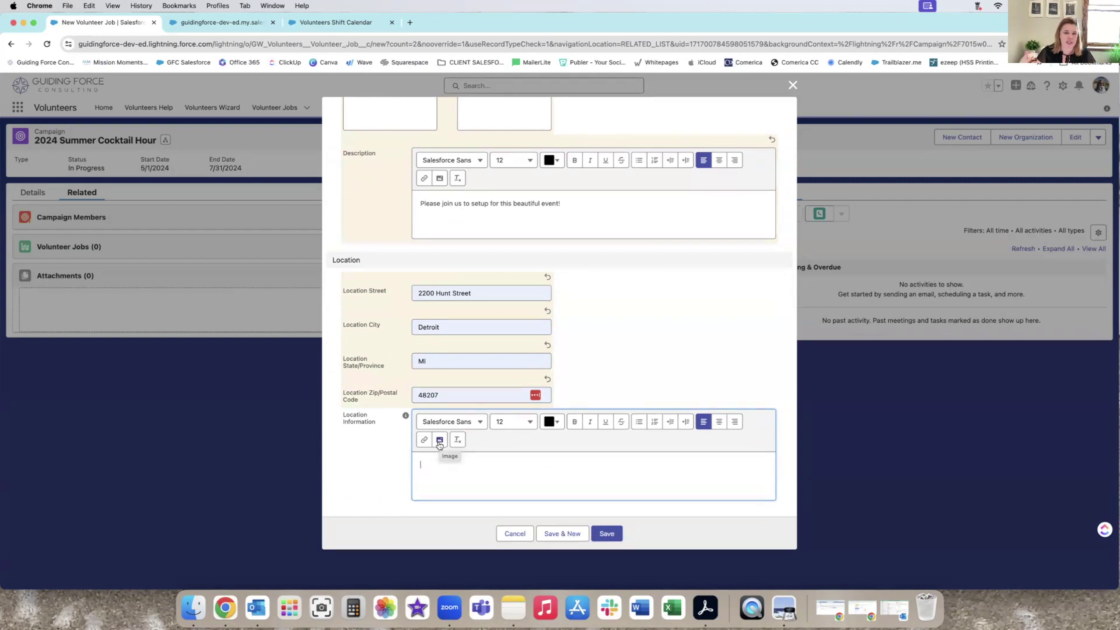
{"action": "left_click", "coordinate": [607, 535]}
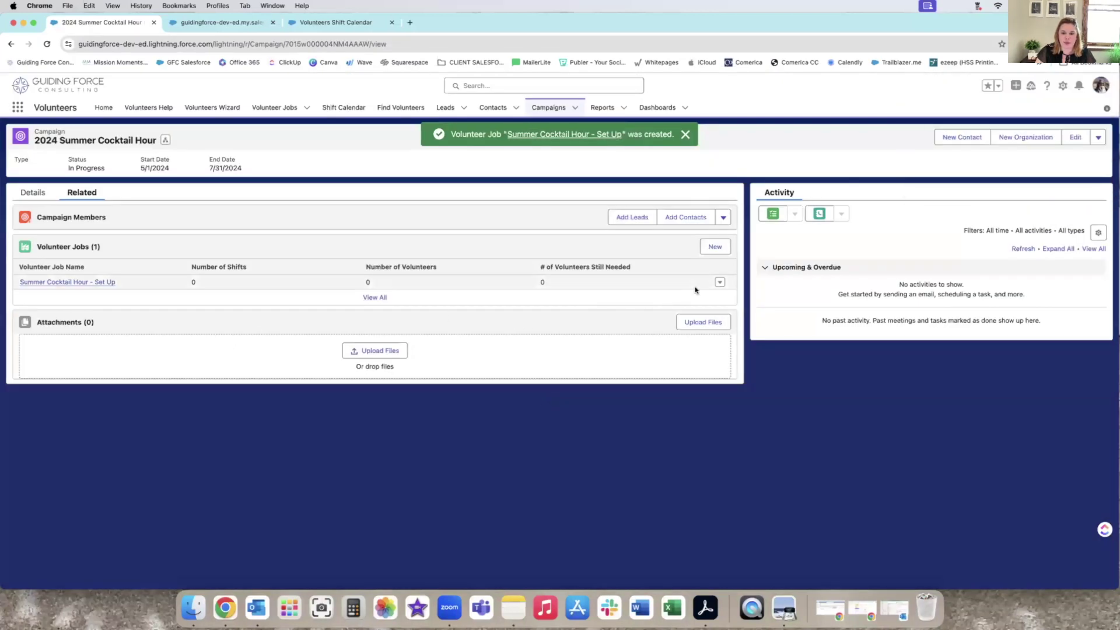
Clone the Set Up job and rename the copy to 'Summer Cocktail Hour - Registration'.
{"action": "left_click", "coordinate": [91, 283]}
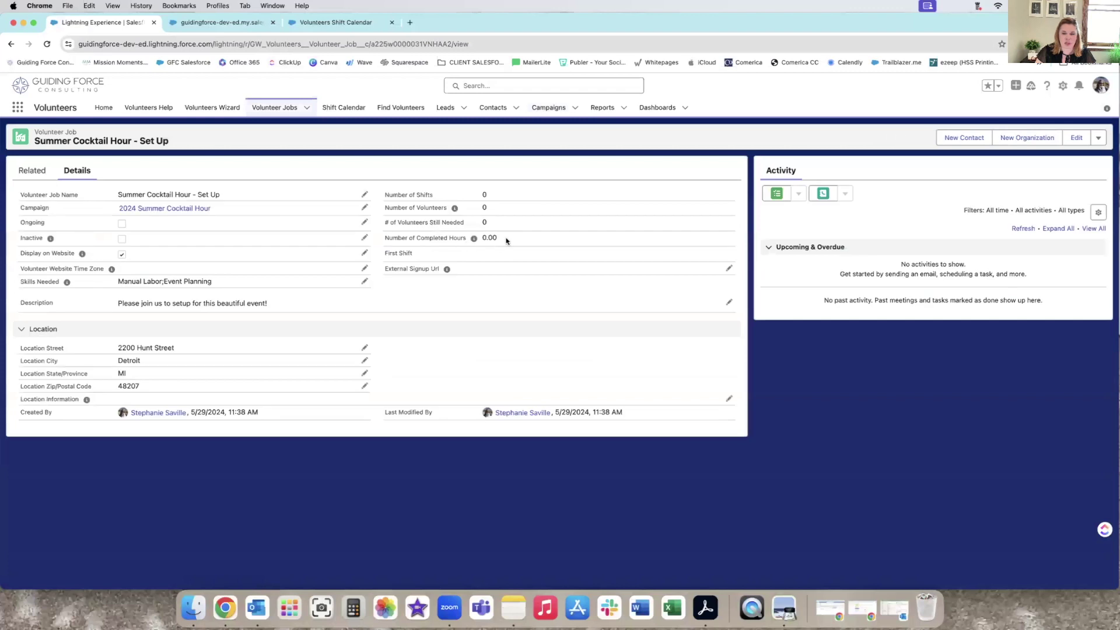
{"action": "left_click", "coordinate": [1098, 138]}
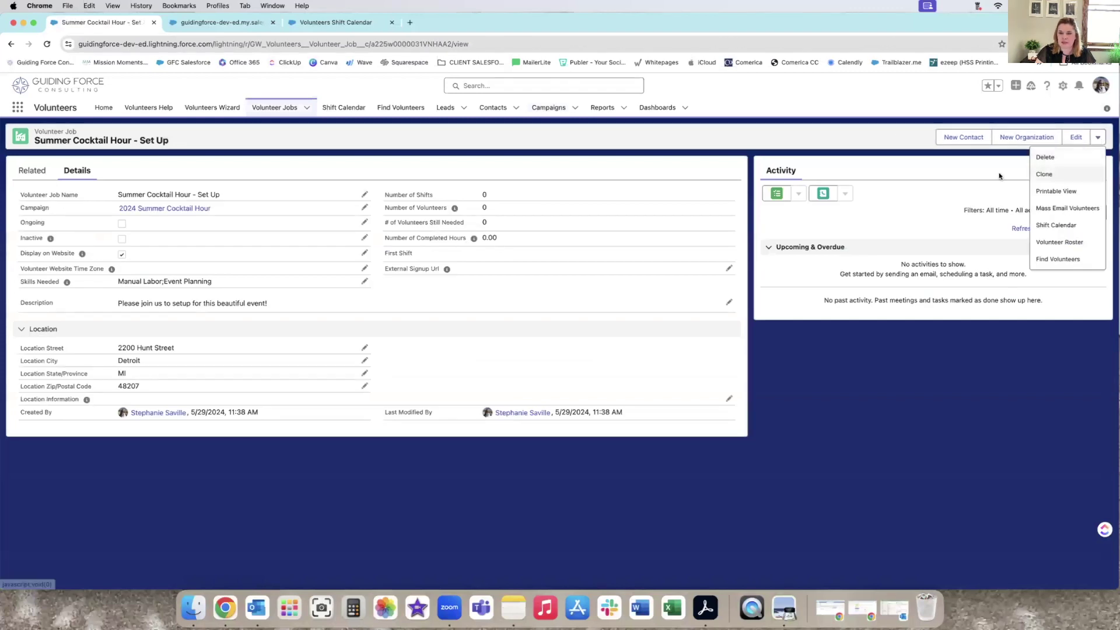
{"action": "left_click", "coordinate": [1045, 173]}
{"action": "left_click_drag", "start_coordinate": [493, 175], "coordinate": [542, 176]}
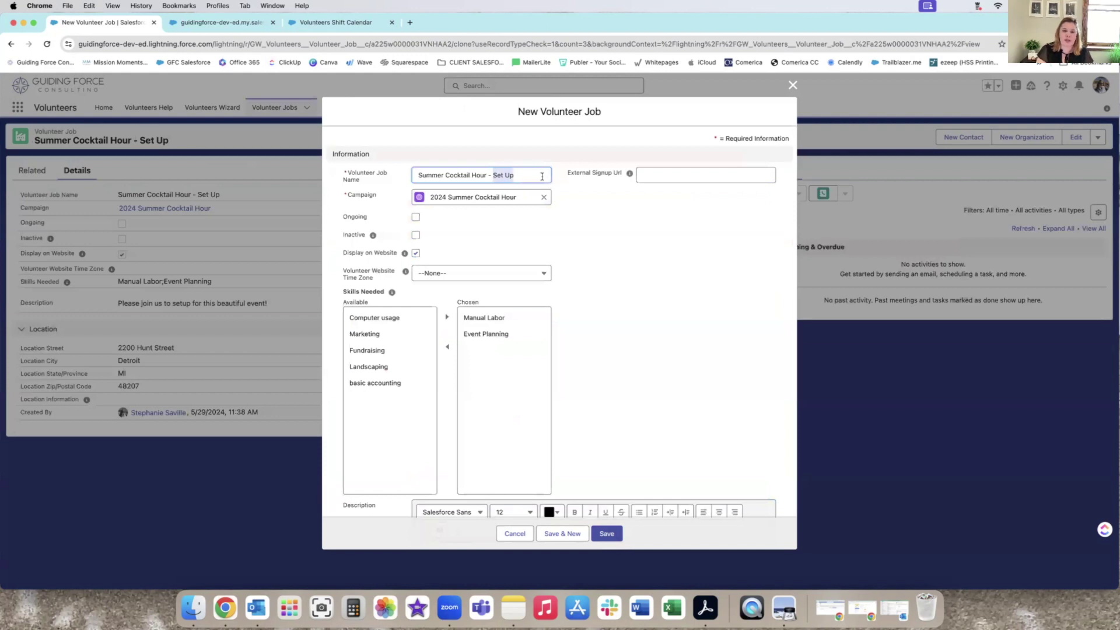
{"action": "type", "text": "Registration"}
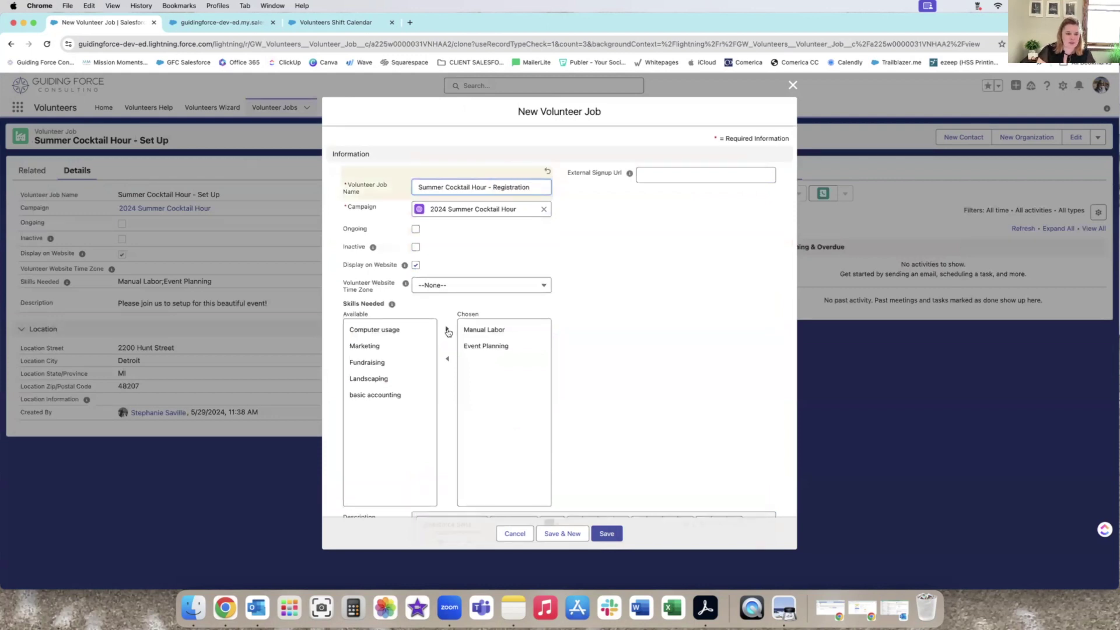
Replace the required skills Manual Labor and Event Planning with Computer usage.
{"action": "left_click", "coordinate": [483, 330]}
{"action": "left_click", "coordinate": [448, 360]}
{"action": "left_click", "coordinate": [476, 344]}
{"action": "left_click", "coordinate": [447, 371]}
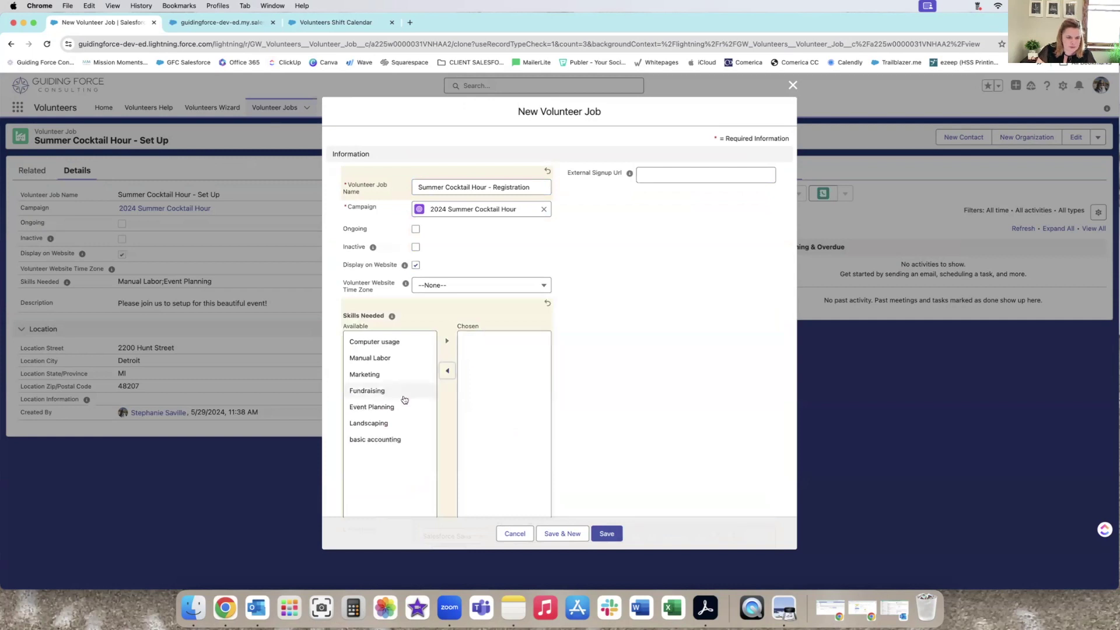
{"action": "left_click", "coordinate": [374, 342]}
{"action": "left_click", "coordinate": [447, 341]}
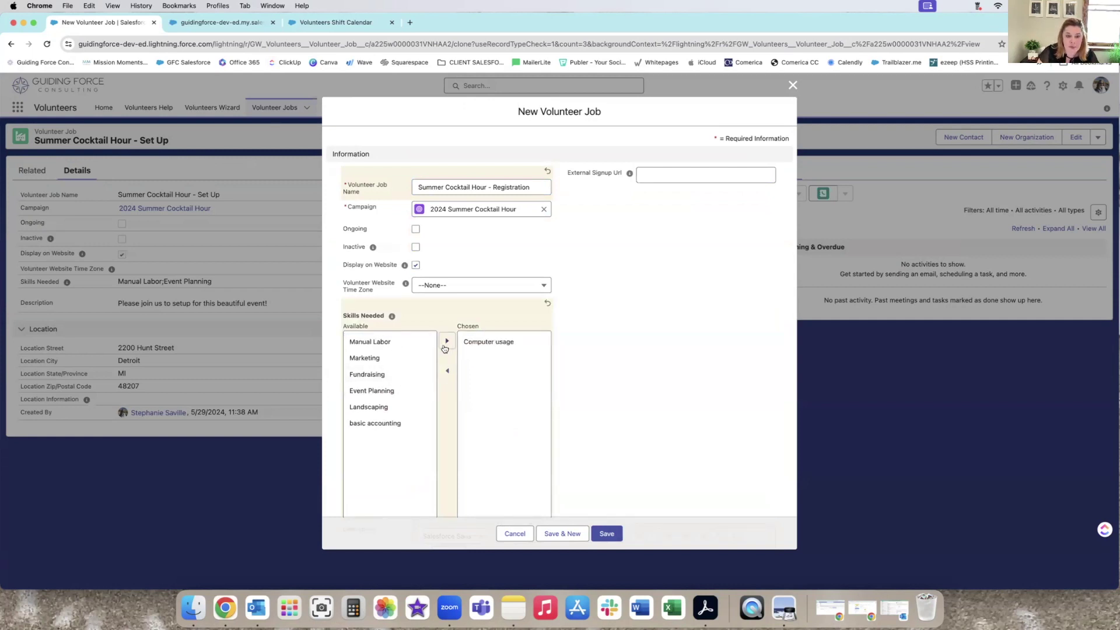
Set the description to 'Help us check in guests and give them a warm greeting' and save.
{"action": "scroll", "coordinate": [504, 432], "scroll_direction": "down", "scroll_amount": 3}
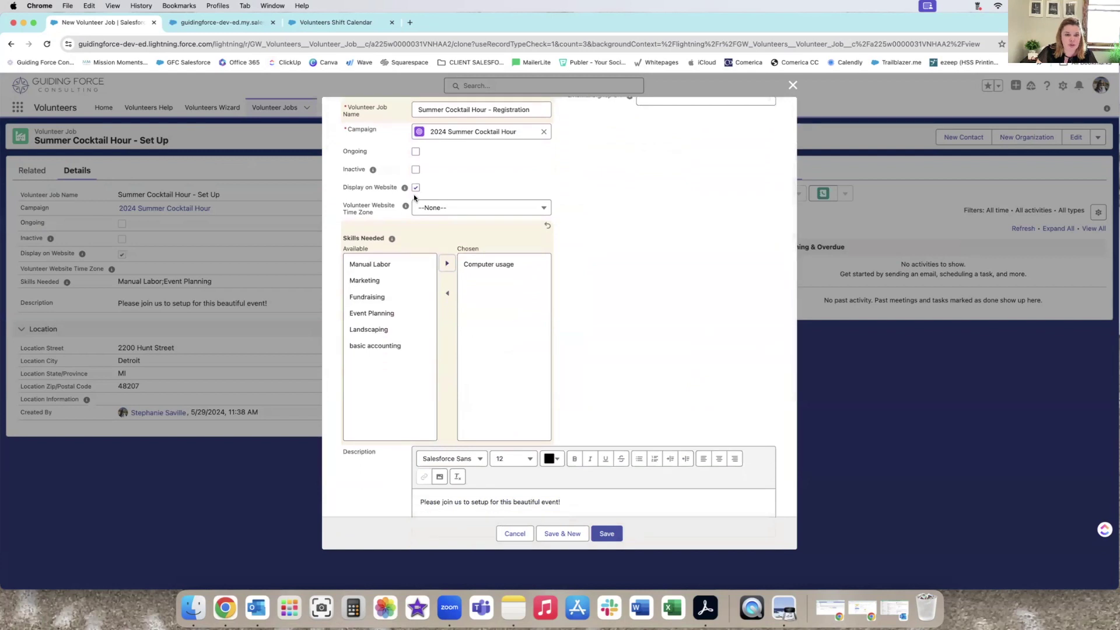
{"action": "scroll", "coordinate": [422, 306], "scroll_direction": "down", "scroll_amount": 8}
{"action": "left_click", "coordinate": [483, 250]}
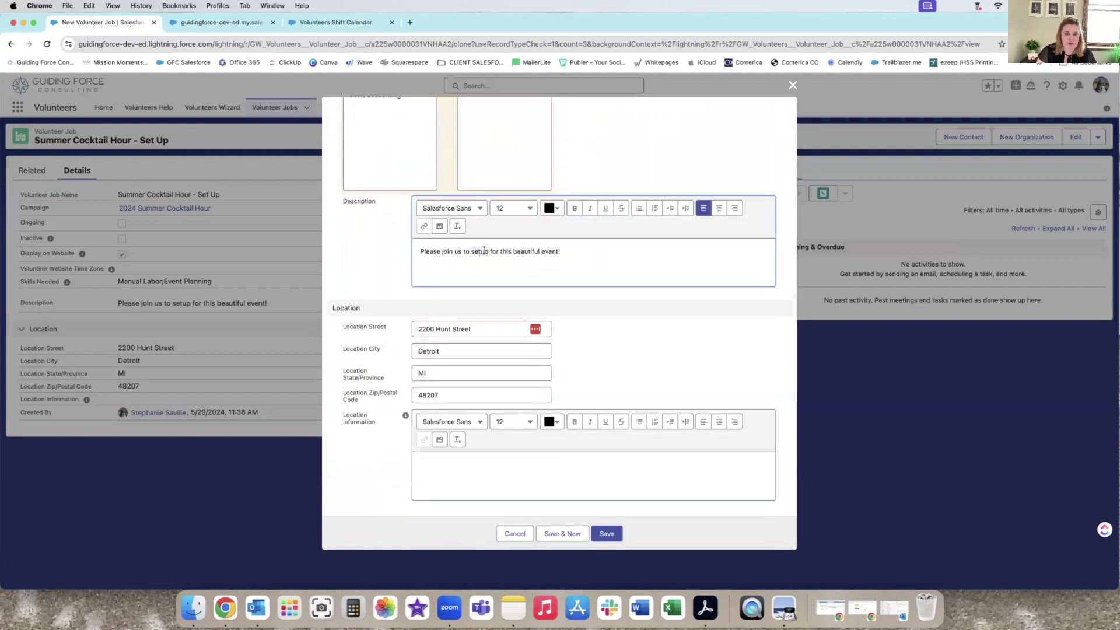
{"action": "type", "text": "Help us che"}
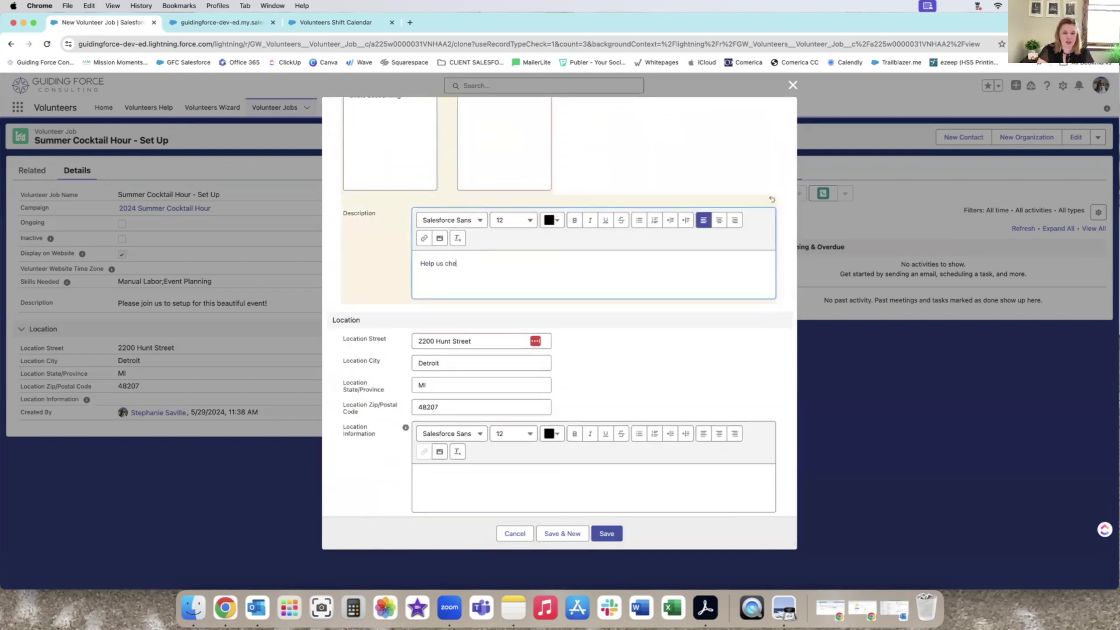
{"action": "type", "text": "ck in guests and give them a warm greeting"}
{"action": "left_click", "coordinate": [606, 534]}
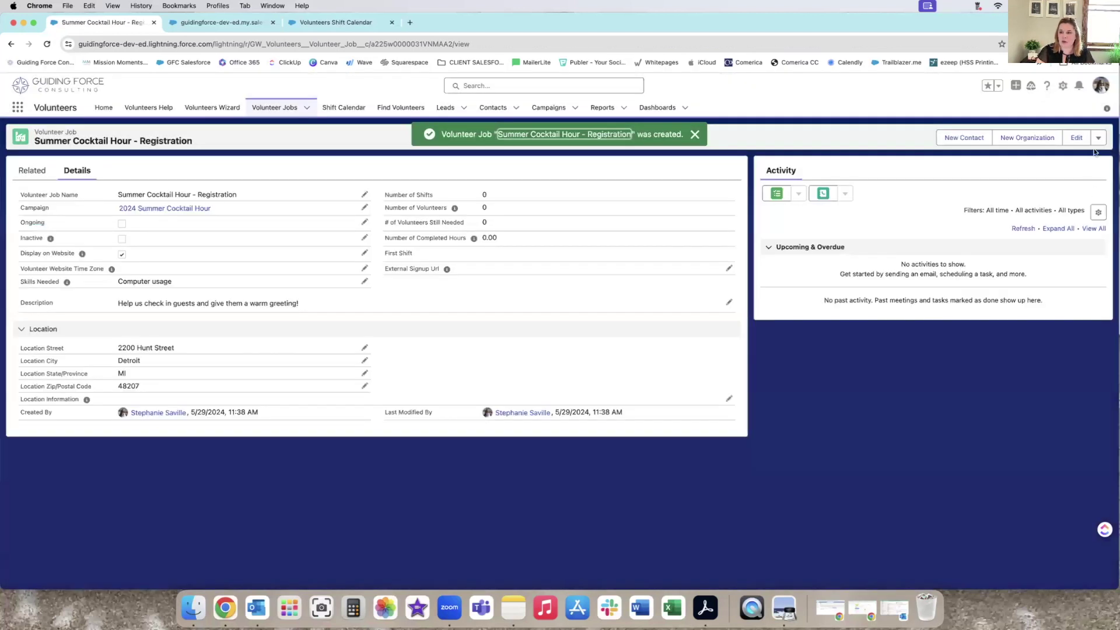
{"action": "left_click", "coordinate": [1098, 137]}
Clone the Registration job as 'Summer Cocktail Hour - Raffle Sales', swapping Computer usage for Fundraising.
{"action": "left_click", "coordinate": [1073, 174]}
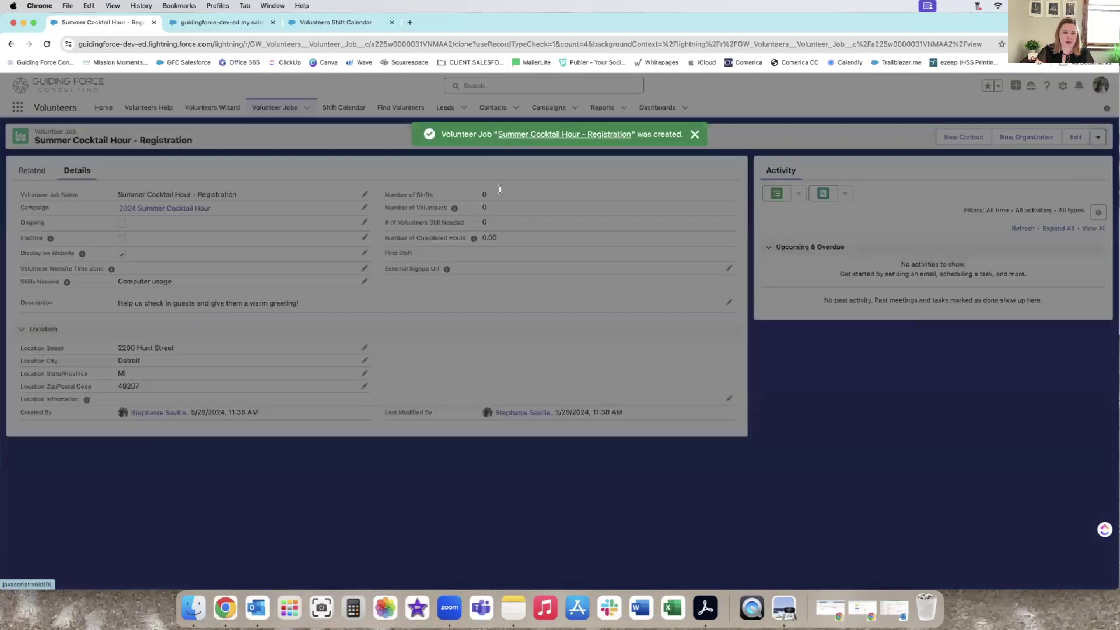
{"action": "left_click_drag", "start_coordinate": [493, 175], "coordinate": [558, 182]}
{"action": "type", "text": "Raffle Sales"}
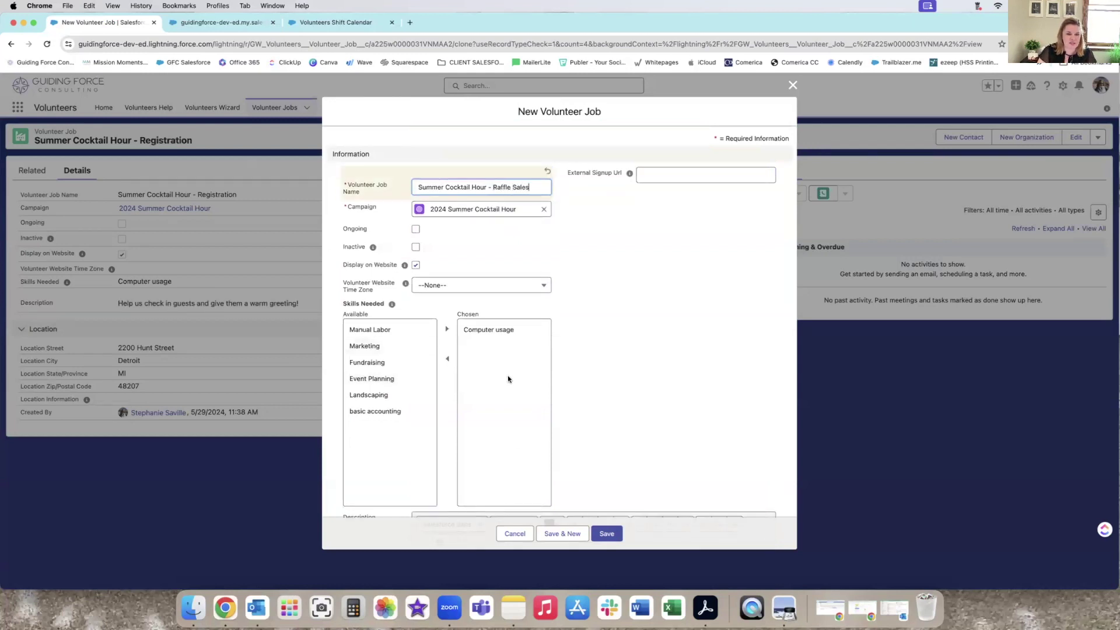
{"action": "left_click", "coordinate": [486, 330]}
{"action": "left_click", "coordinate": [447, 359]}
{"action": "left_click", "coordinate": [379, 391]}
{"action": "left_click", "coordinate": [447, 341]}
Change the description to 'Sell raffle tickets and promote our mission!' and save the job.
{"action": "scroll", "coordinate": [612, 360], "scroll_direction": "down", "scroll_amount": 5}
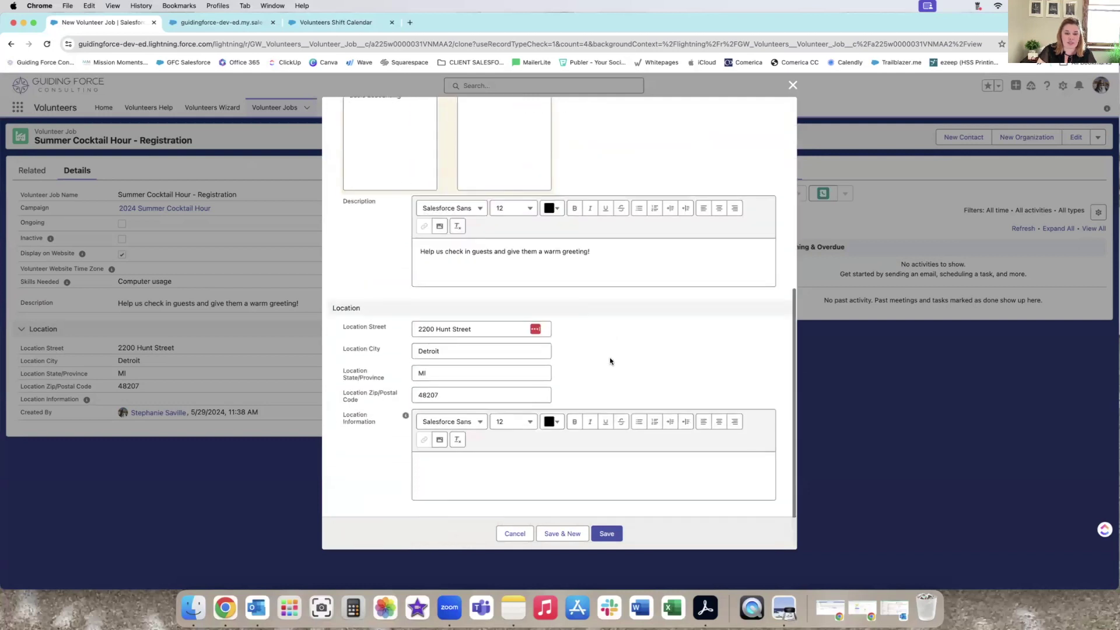
{"action": "left_click", "coordinate": [506, 253]}
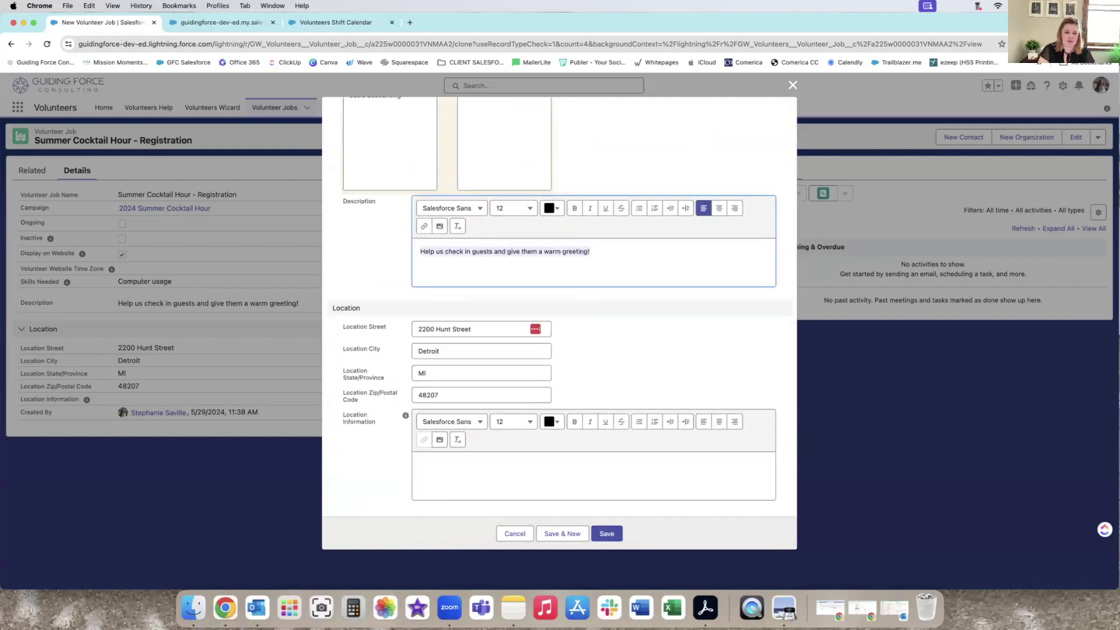
{"action": "key", "text": "super+a"}
{"action": "type", "text": "Sell rafflet ickets "}
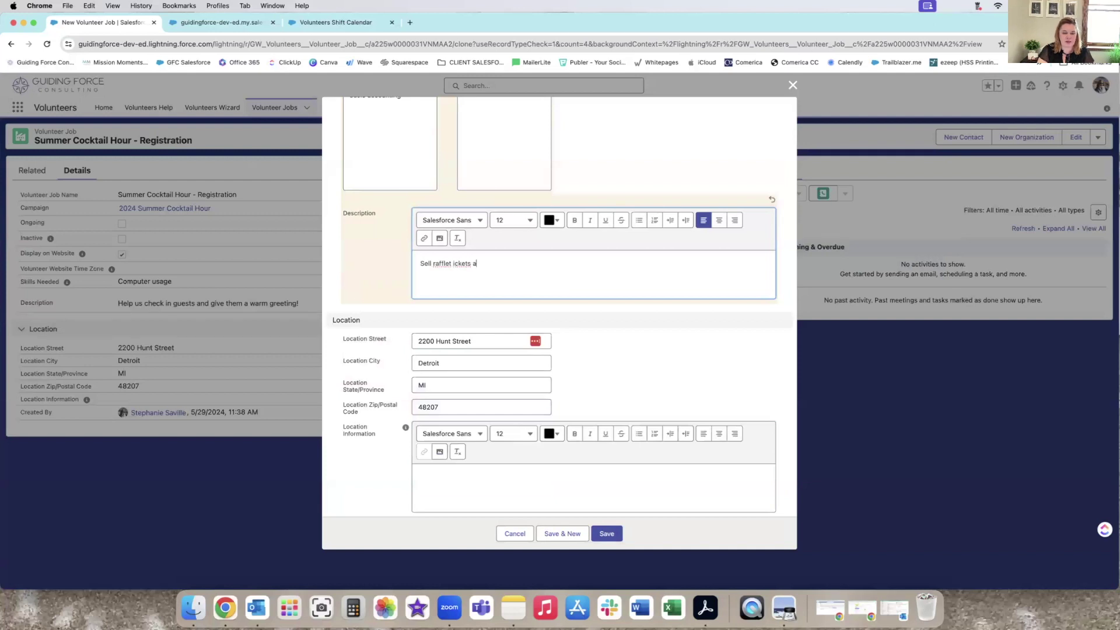
{"action": "type", "text": " tickets and promote"}
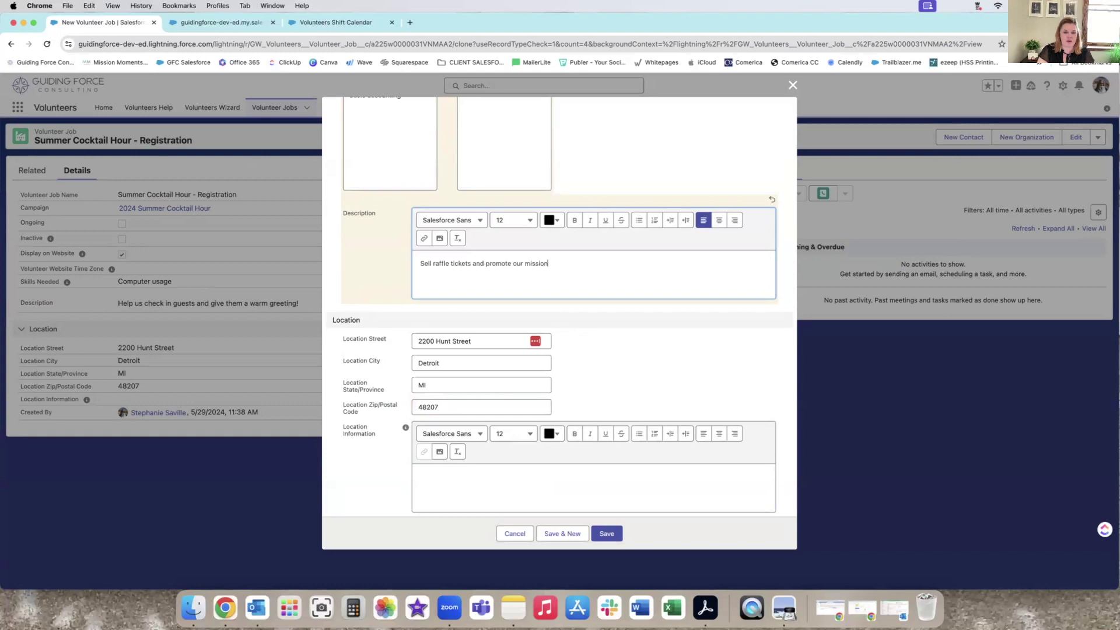
{"action": "type", "text": " our mission"}
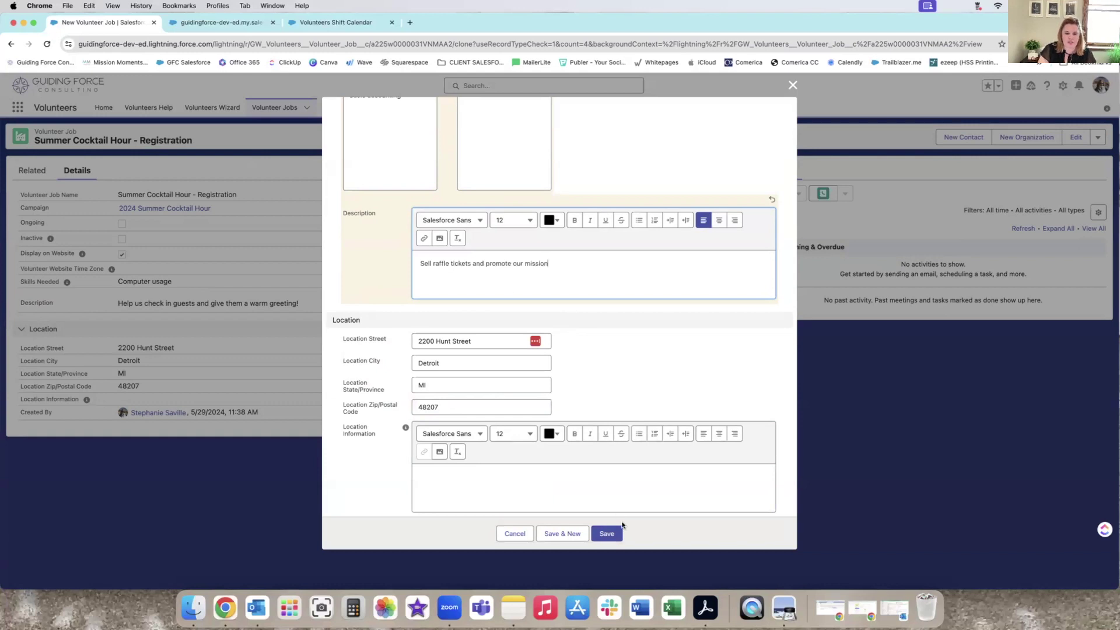
{"action": "type", "text": "!"}
{"action": "left_click", "coordinate": [617, 516]}
{"action": "left_click", "coordinate": [607, 533]}
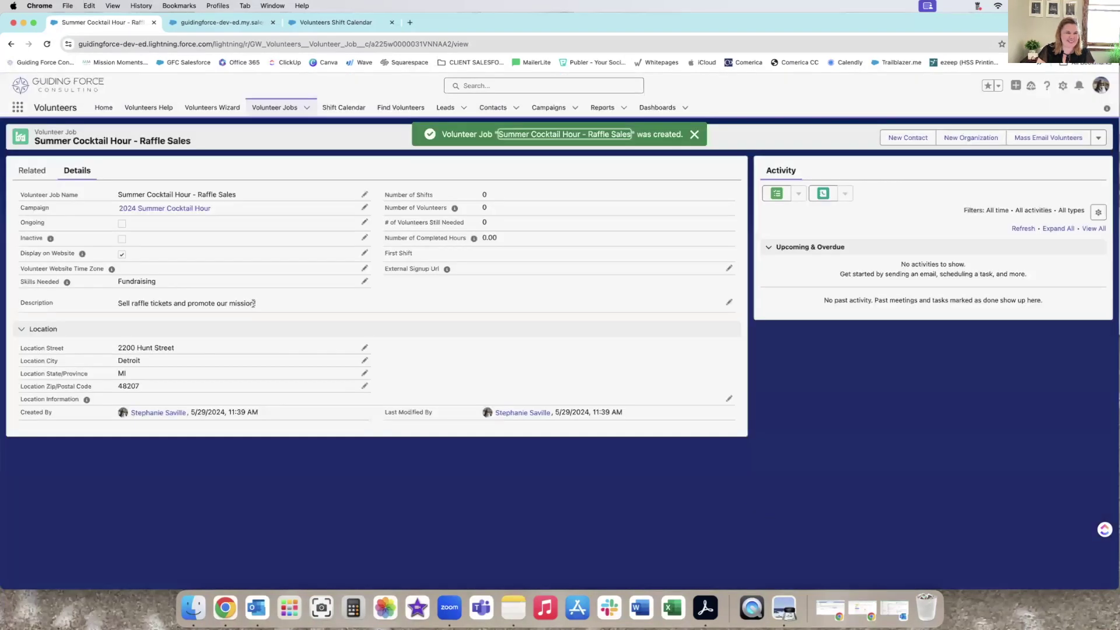
Go from Campaigns to 2024 Summer Cocktail Hour and open the Set Up job's related records.
{"action": "left_click", "coordinate": [549, 108]}
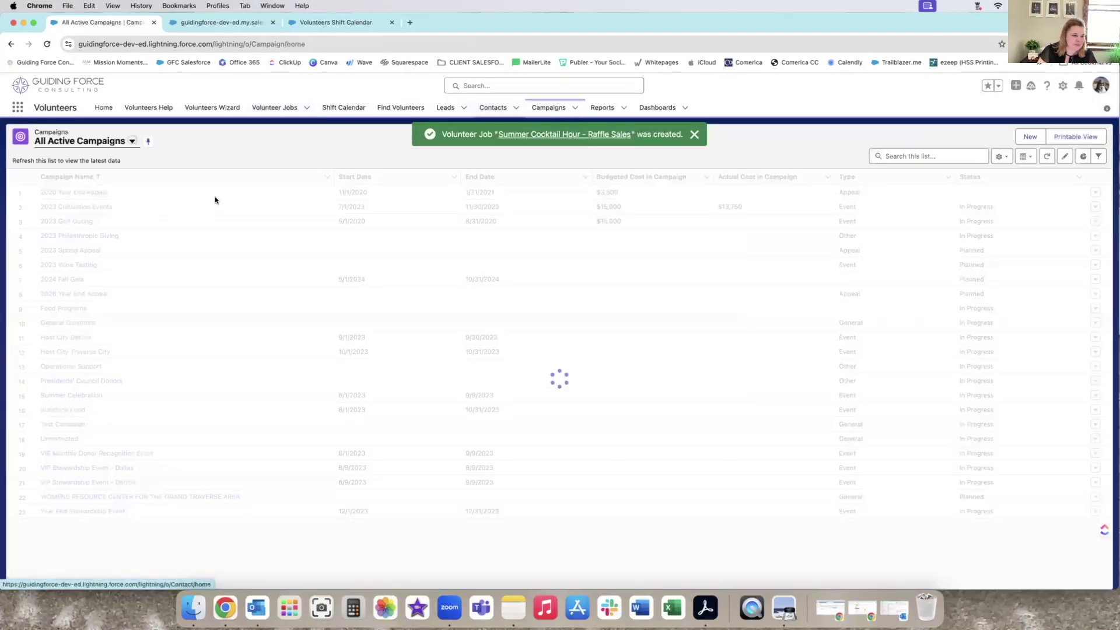
{"action": "left_click", "coordinate": [93, 294]}
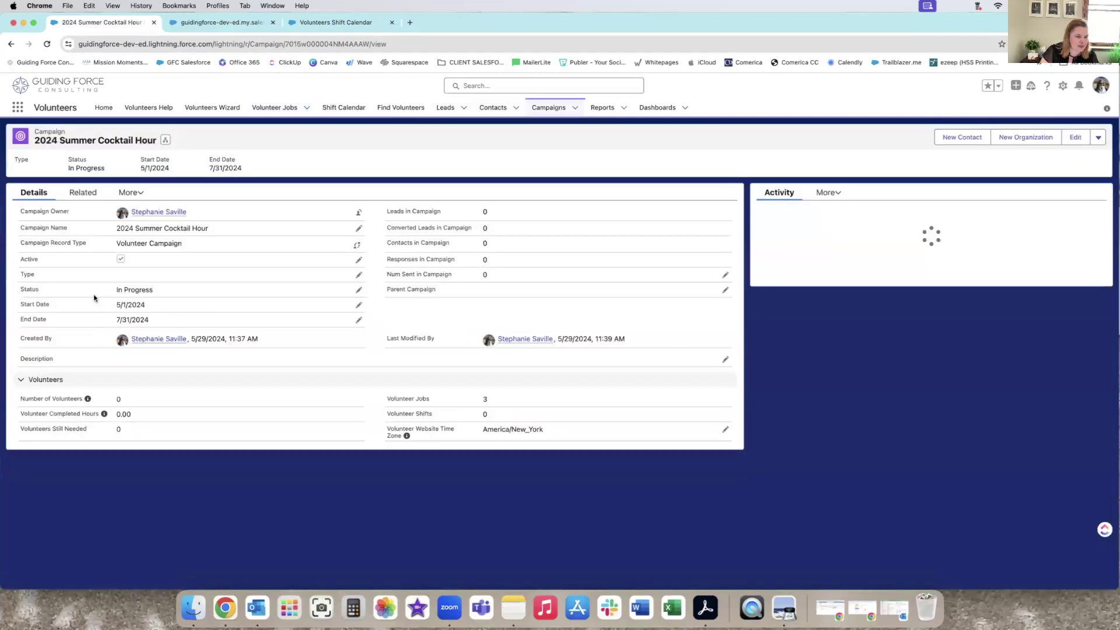
{"action": "left_click", "coordinate": [83, 193]}
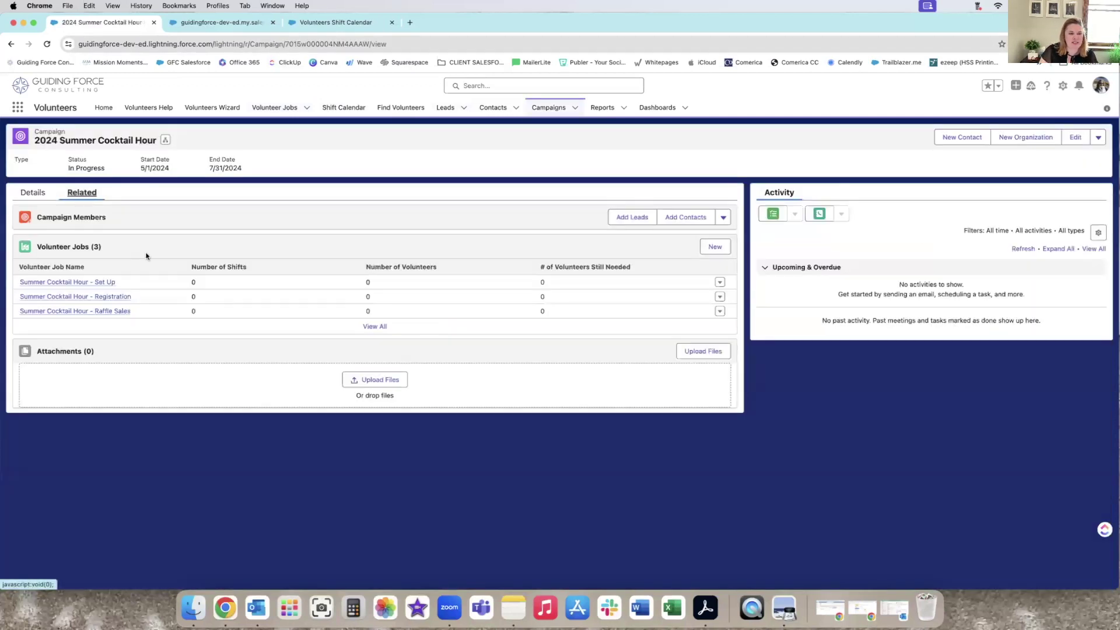
{"action": "left_click", "coordinate": [105, 283]}
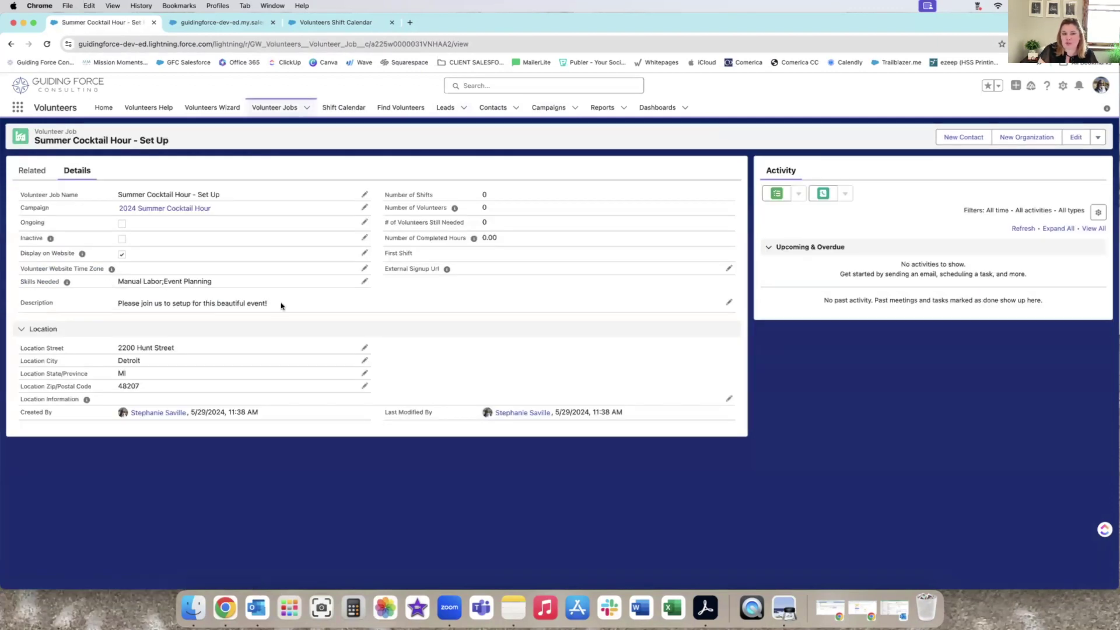
{"action": "left_click", "coordinate": [32, 170]}
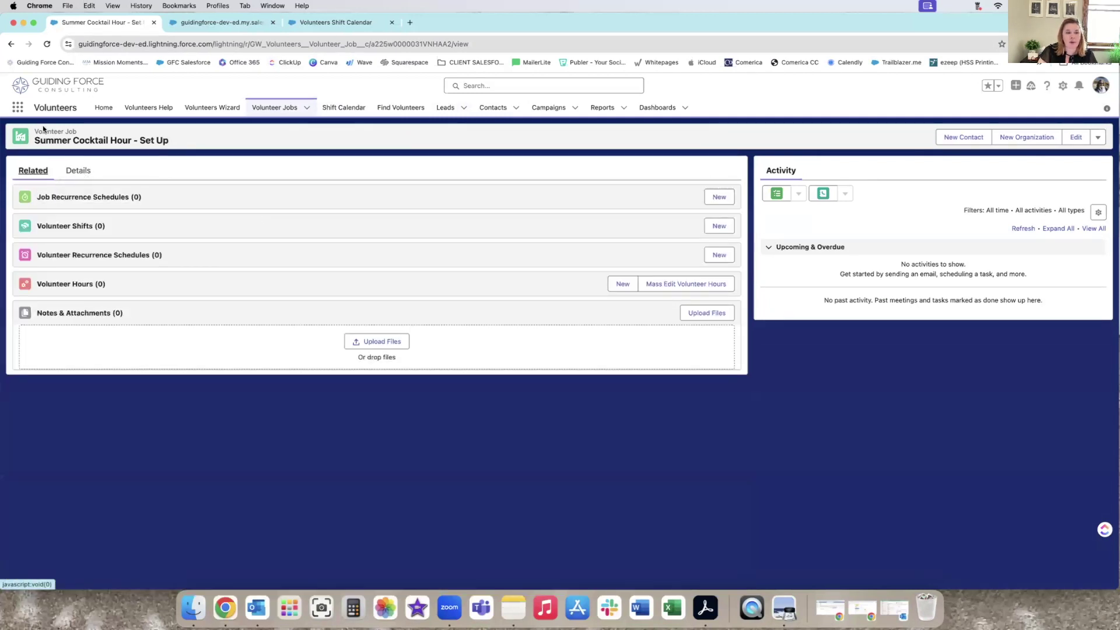
{"action": "left_click", "coordinate": [79, 171]}
{"action": "left_click", "coordinate": [33, 172]}
Create a Set Up shift on 7/14/2024 at 10:00 AM, 2 hours, for 2 volunteers.
{"action": "left_click", "coordinate": [719, 226]}
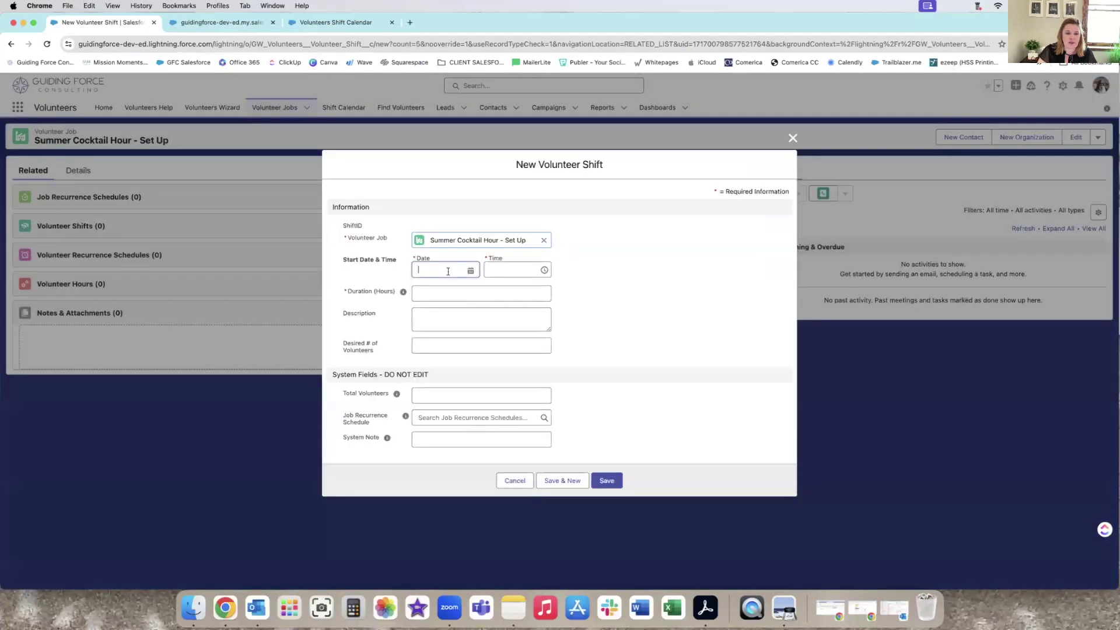
{"action": "left_click", "coordinate": [450, 270]}
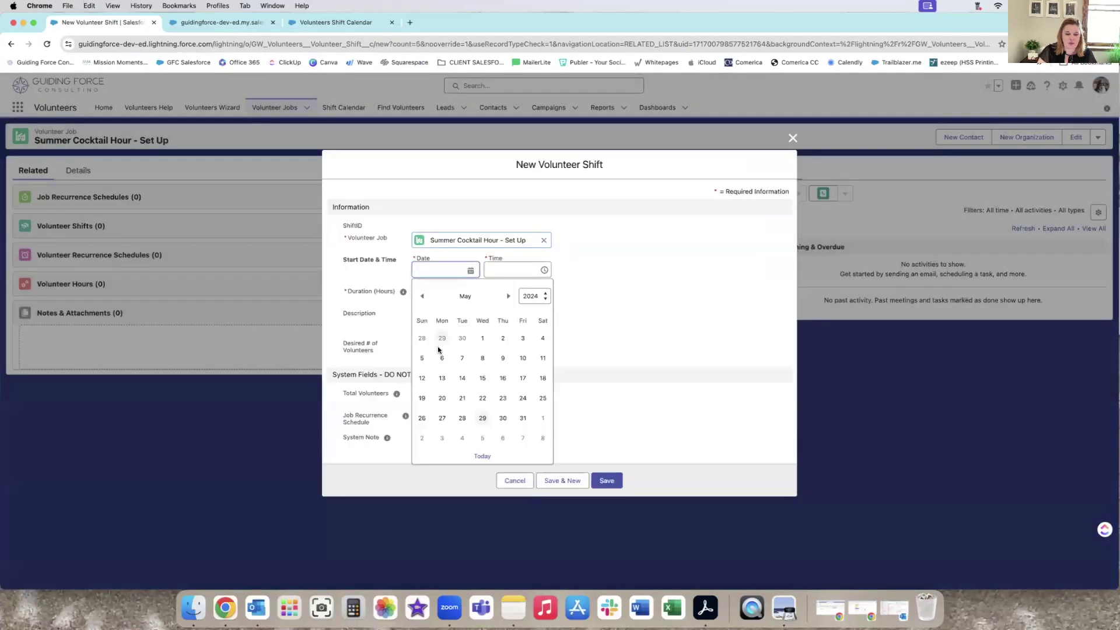
{"action": "left_click", "coordinate": [507, 297]}
{"action": "left_click", "coordinate": [508, 297]}
{"action": "left_click", "coordinate": [422, 378]}
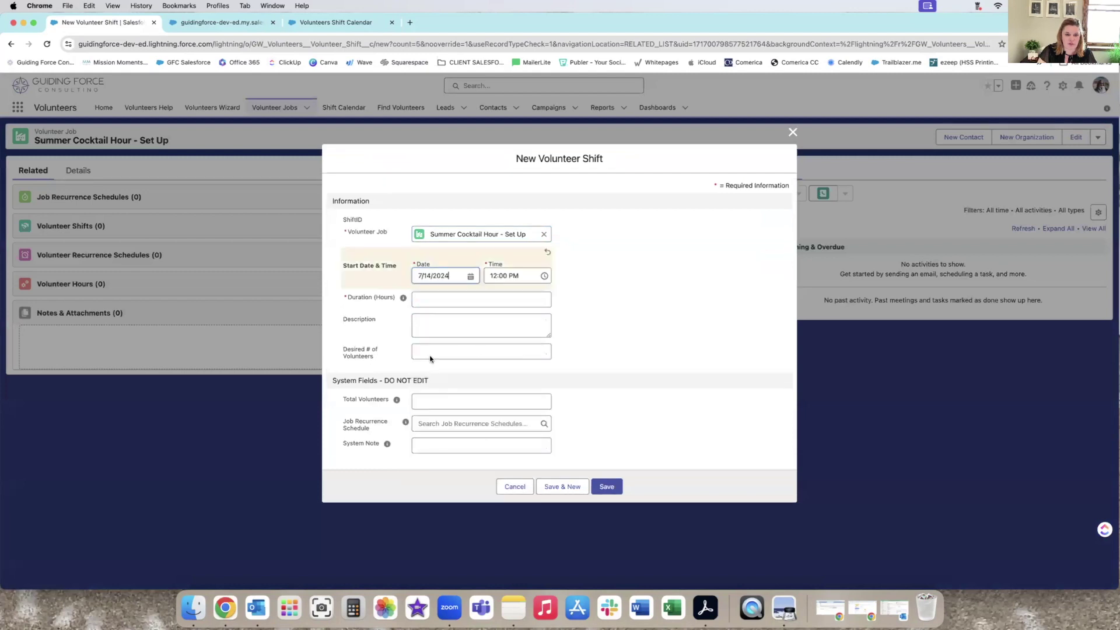
{"action": "left_click", "coordinate": [496, 276]}
{"action": "scroll", "coordinate": [521, 332], "scroll_direction": "up", "scroll_amount": 5}
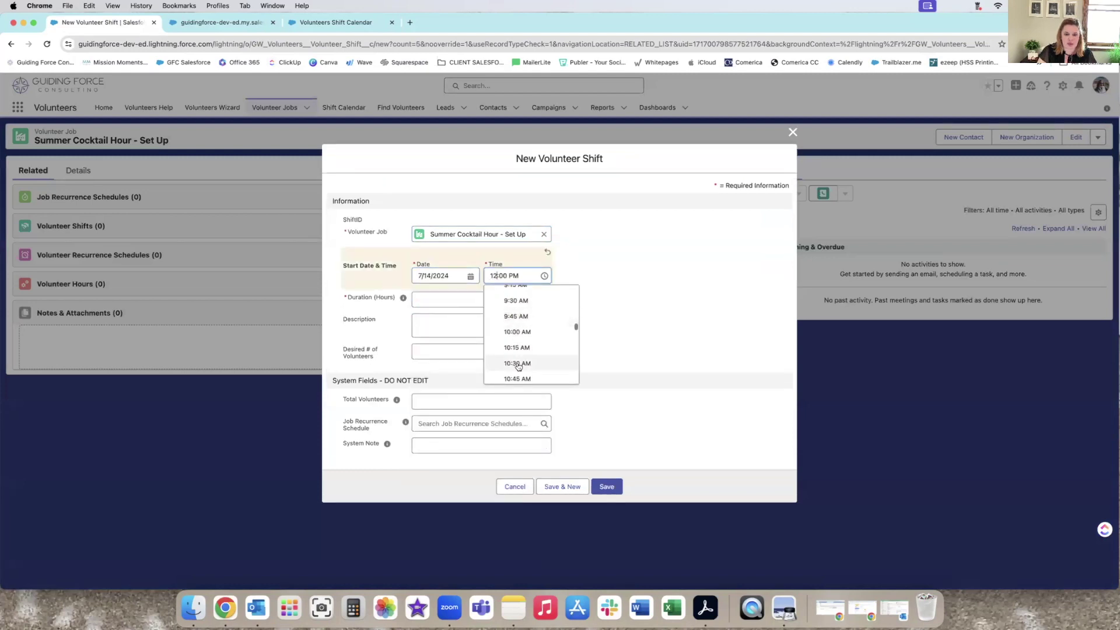
{"action": "left_click", "coordinate": [521, 333]}
{"action": "left_click", "coordinate": [418, 300]}
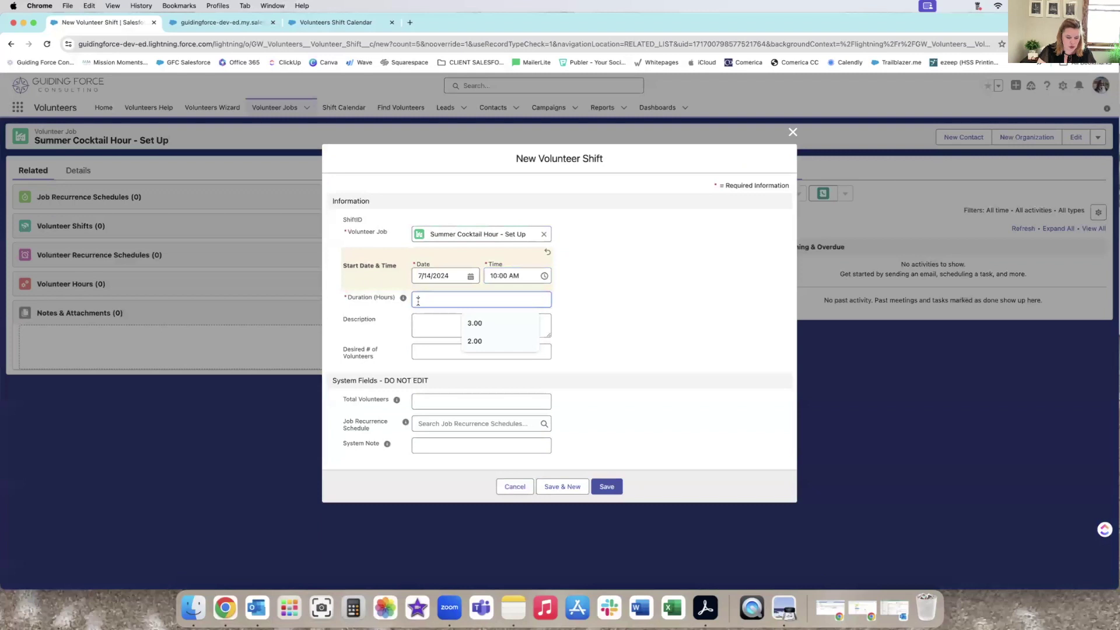
{"action": "type", "text": "2"}
{"action": "left_click", "coordinate": [420, 335]}
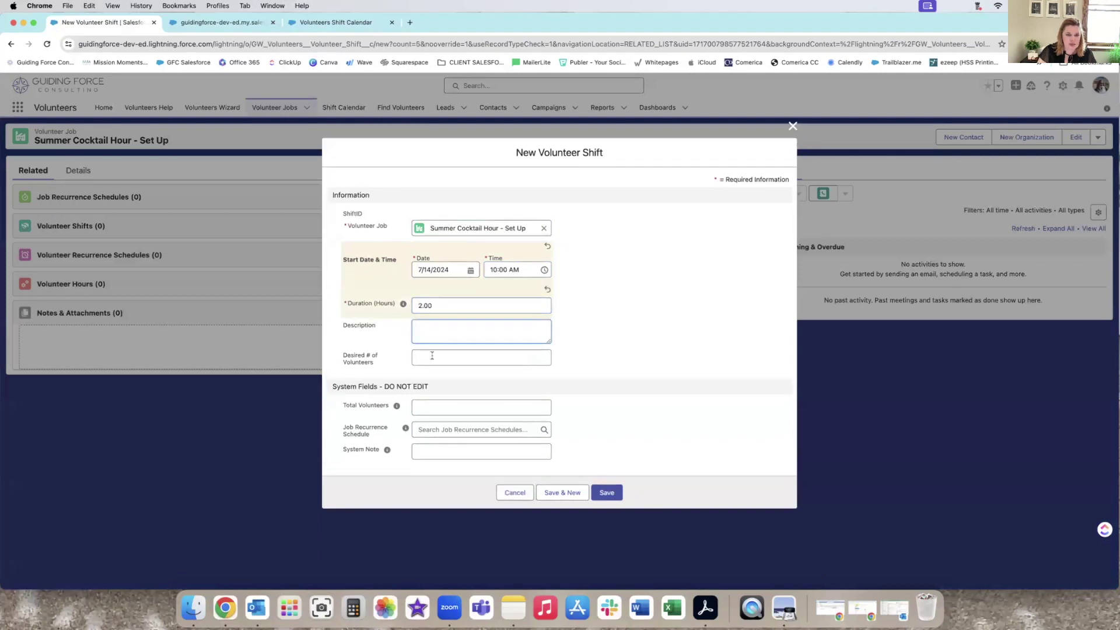
{"action": "left_click", "coordinate": [432, 357]}
{"action": "type", "text": "2"}
{"action": "left_click", "coordinate": [609, 503]}
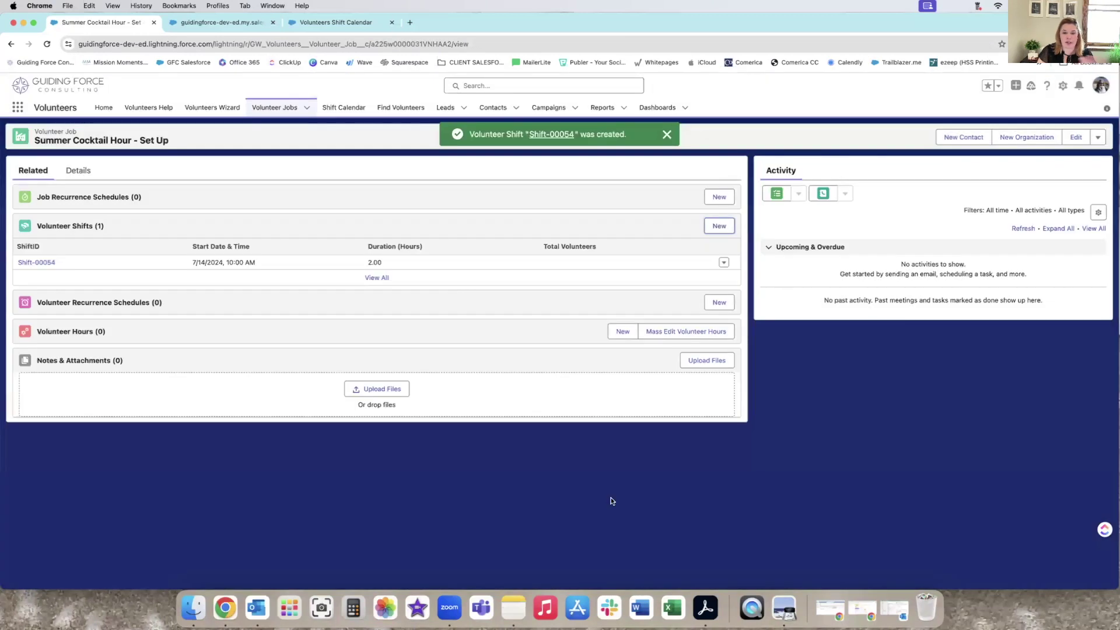
Clone Shift-00054 as an 11:45 AM shift needing 3 volunteers.
{"action": "left_click", "coordinate": [47, 262]}
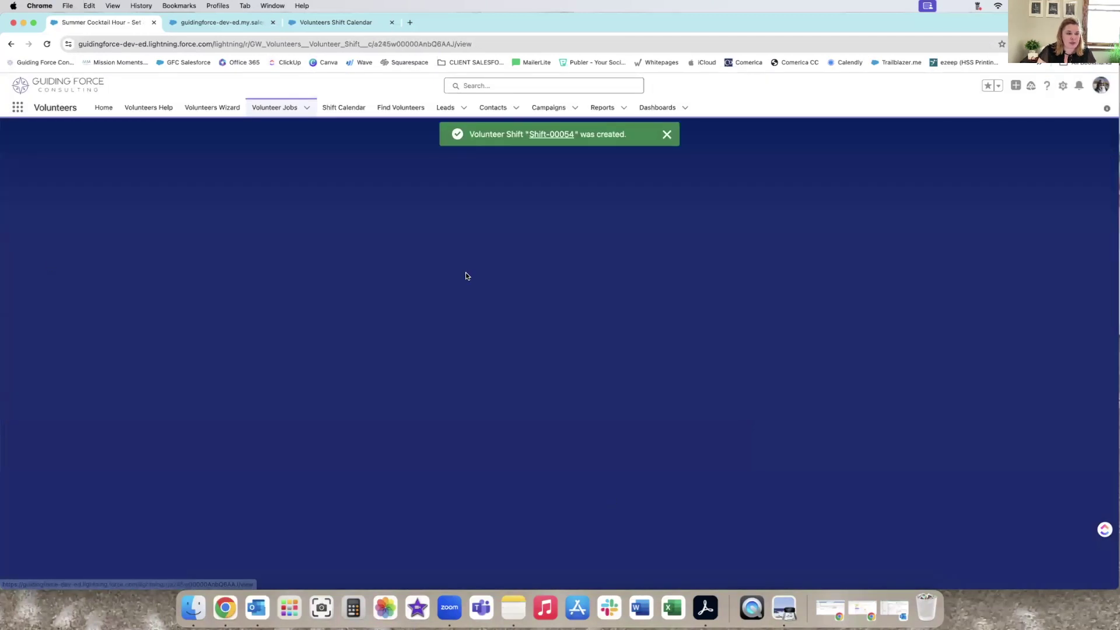
{"action": "left_click", "coordinate": [1098, 137]}
{"action": "left_click", "coordinate": [1056, 168]}
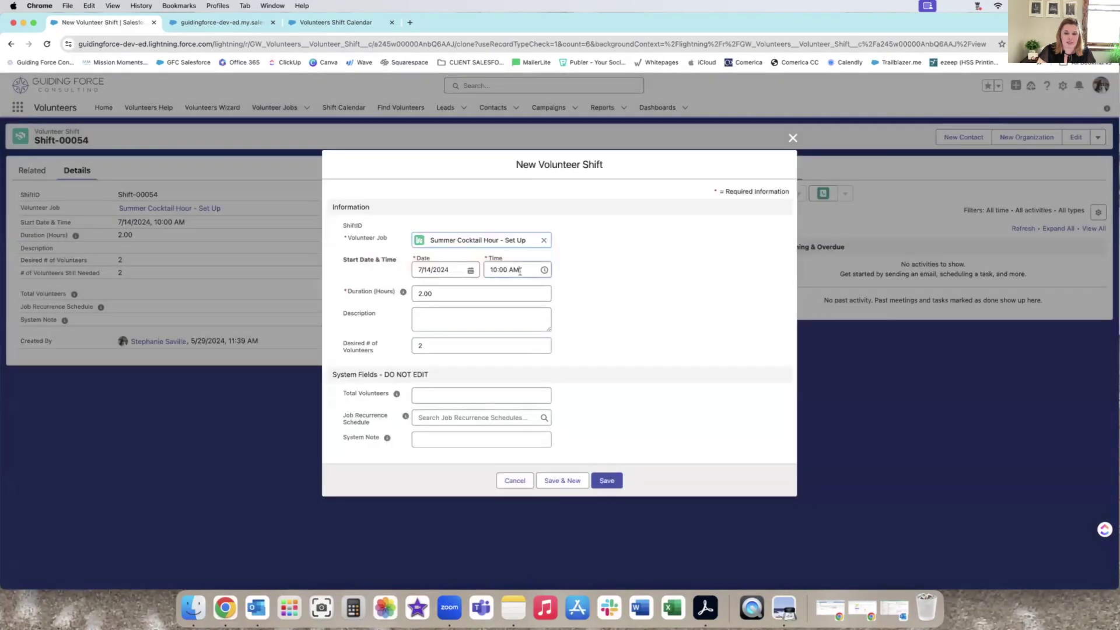
{"action": "left_click", "coordinate": [513, 270]}
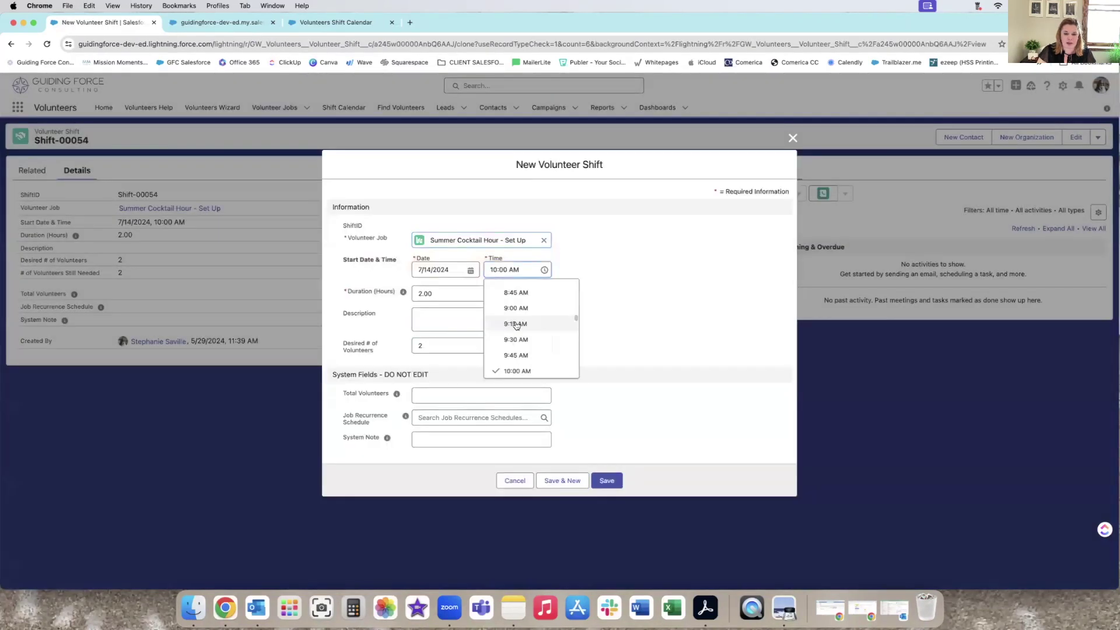
{"action": "scroll", "coordinate": [516, 326], "scroll_direction": "down", "scroll_amount": 5}
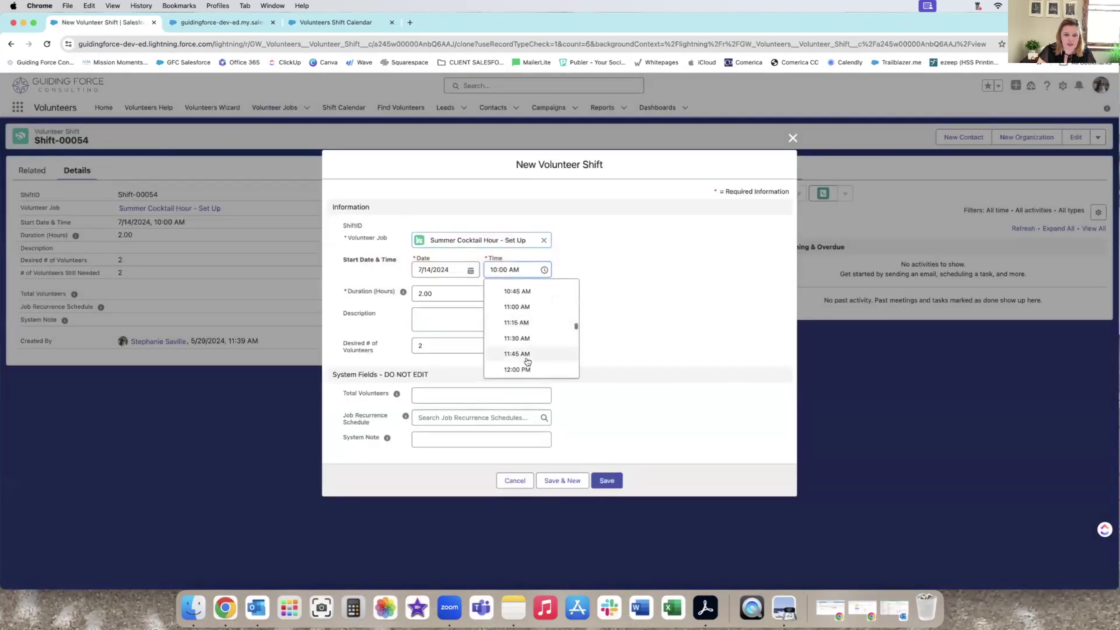
{"action": "left_click", "coordinate": [514, 314]}
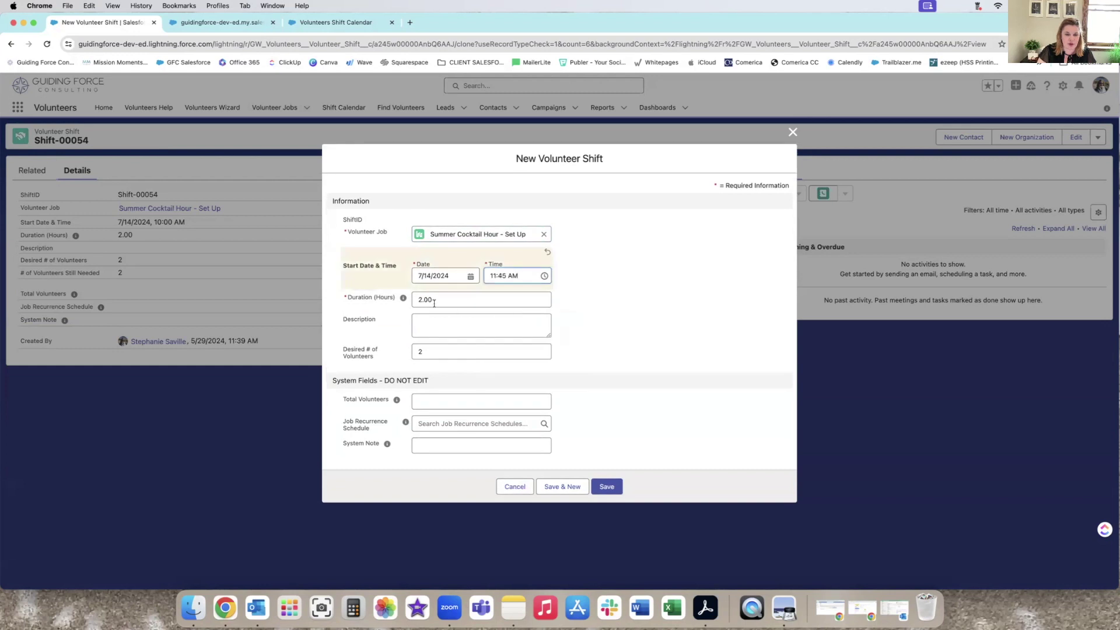
{"action": "left_click", "coordinate": [427, 353]}
{"action": "key", "text": "BackSpace"}
{"action": "type", "text": "3"}
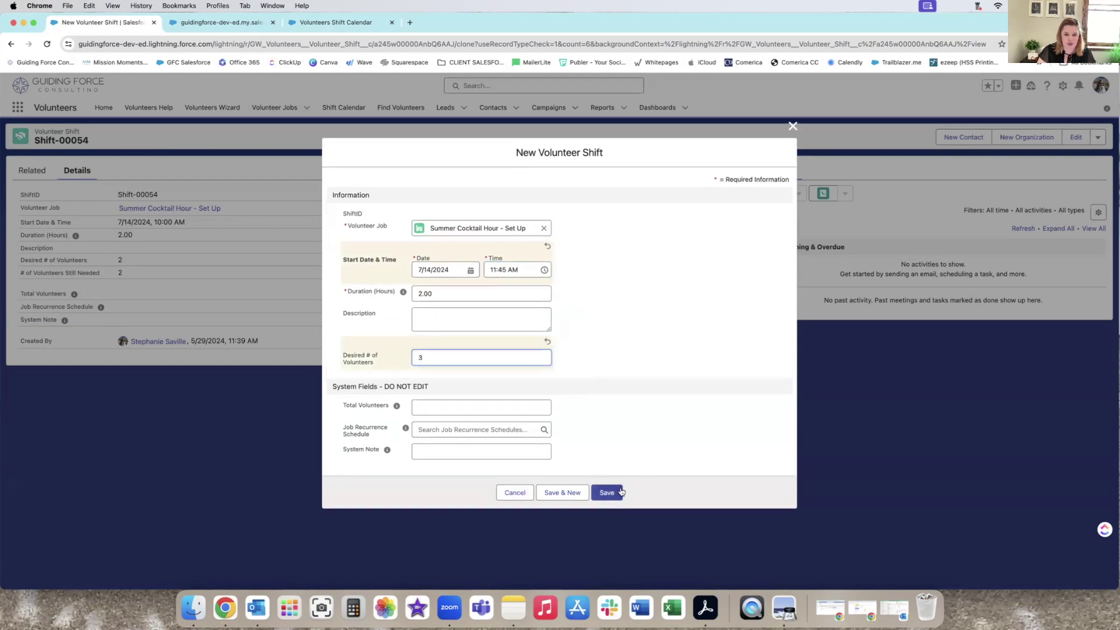
{"action": "left_click", "coordinate": [613, 493]}
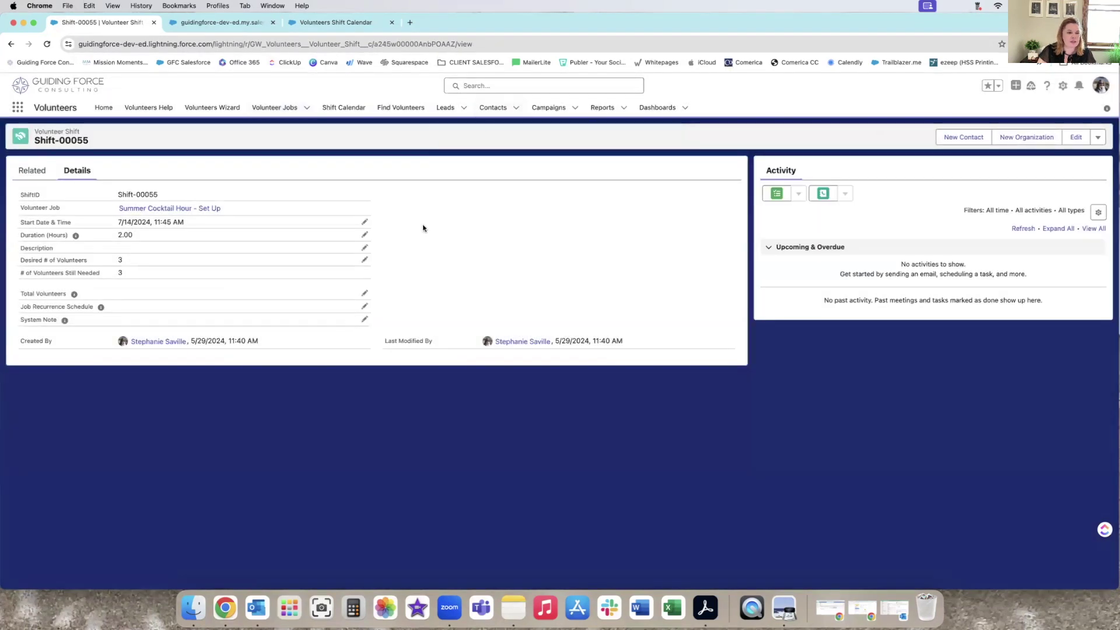
Open the Summer Cocktail Hour - Raffle Sales job's related records via recently viewed jobs.
{"action": "left_click", "coordinate": [157, 210]}
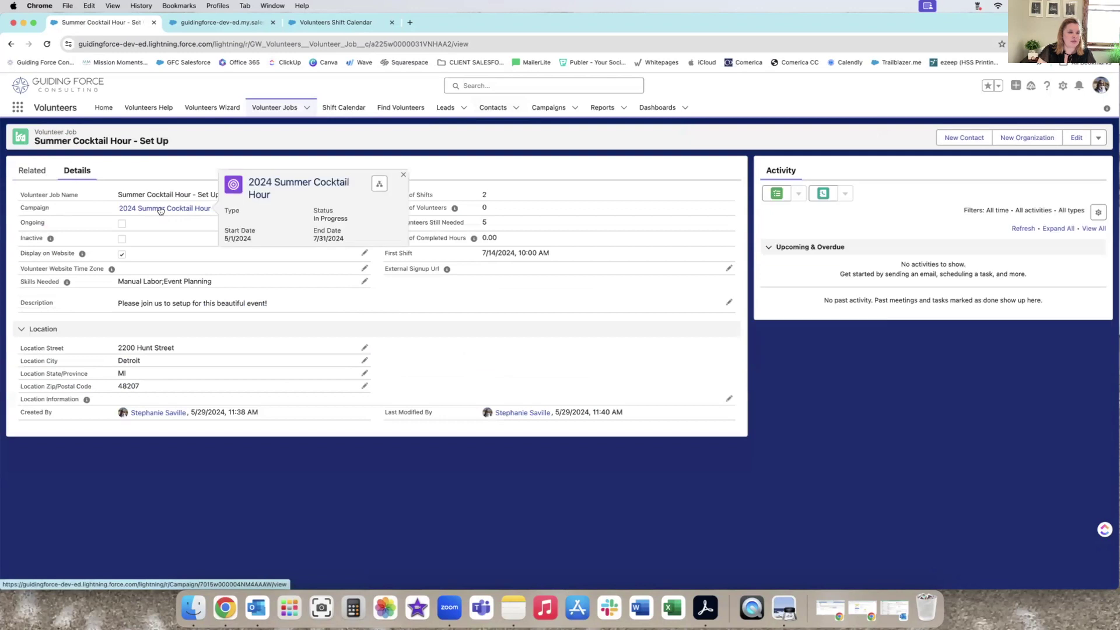
{"action": "left_click", "coordinate": [47, 175]}
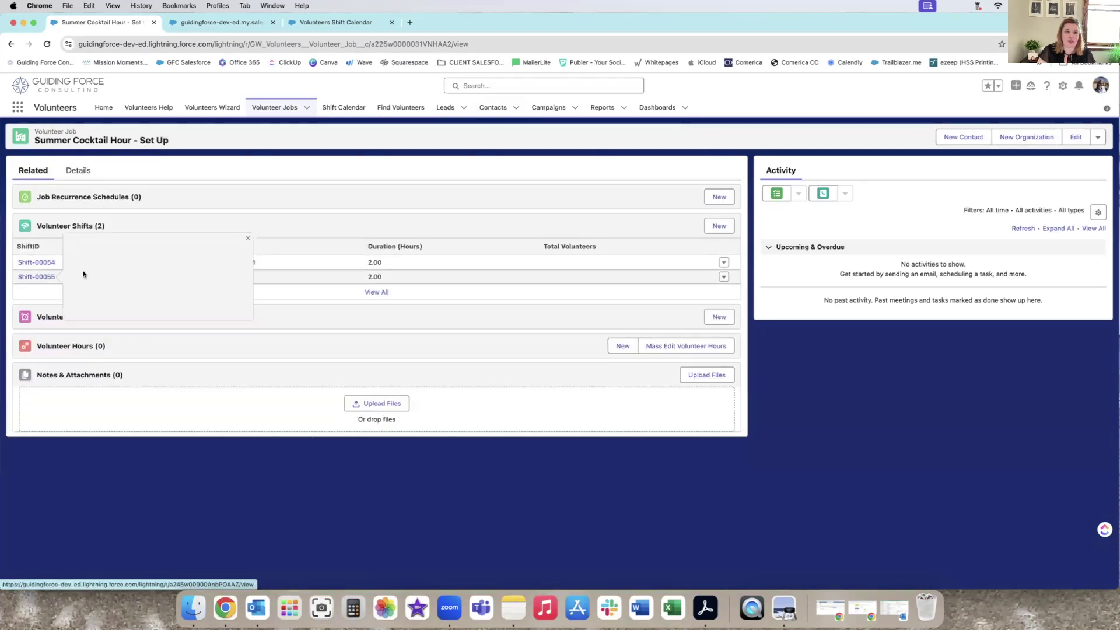
{"action": "left_click", "coordinate": [269, 109]}
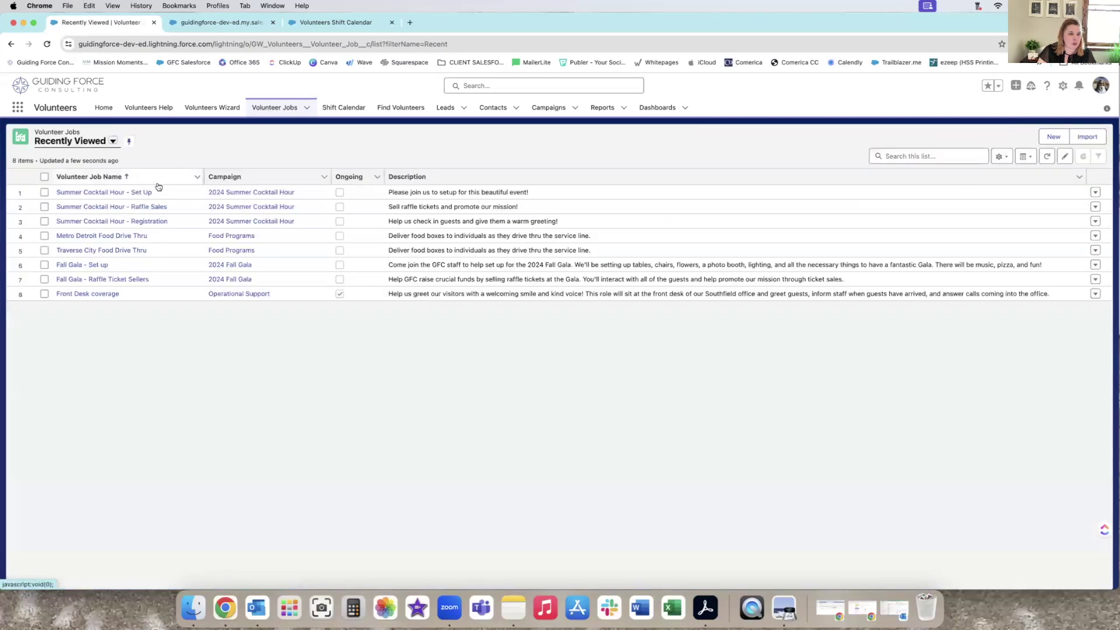
{"action": "left_click", "coordinate": [150, 208]}
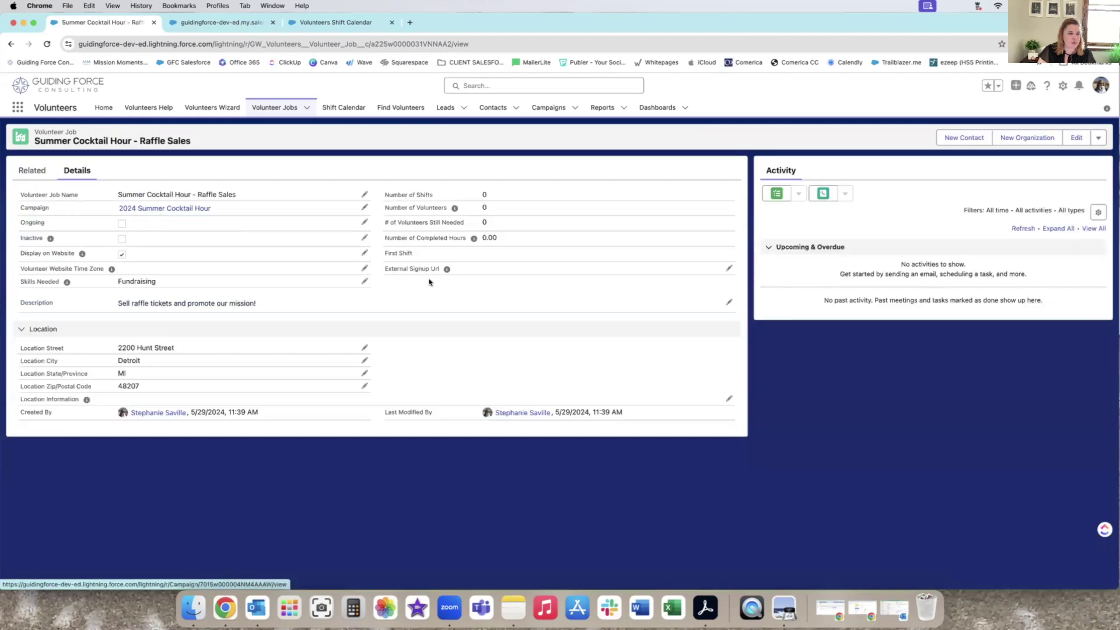
{"action": "left_click", "coordinate": [32, 171]}
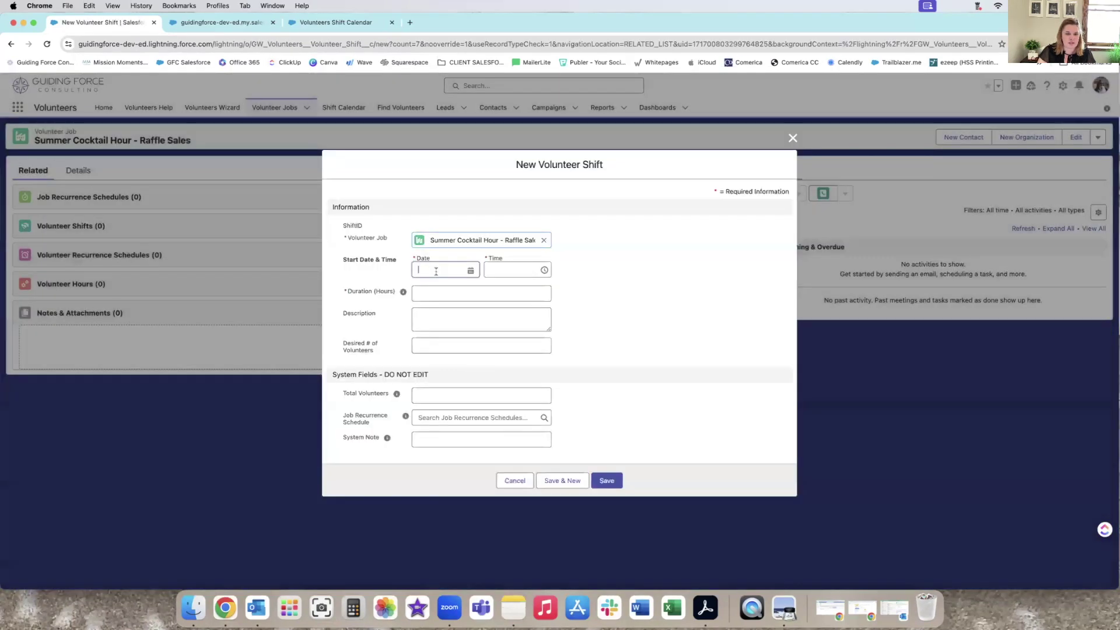
Create a Raffle Sales shift on 7/14/2024 at 1:00 PM, 2 hours, for 4 volunteers.
{"action": "left_click", "coordinate": [438, 271]}
{"action": "left_click", "coordinate": [508, 296]}
{"action": "left_click", "coordinate": [509, 296]}
{"action": "left_click", "coordinate": [422, 378]}
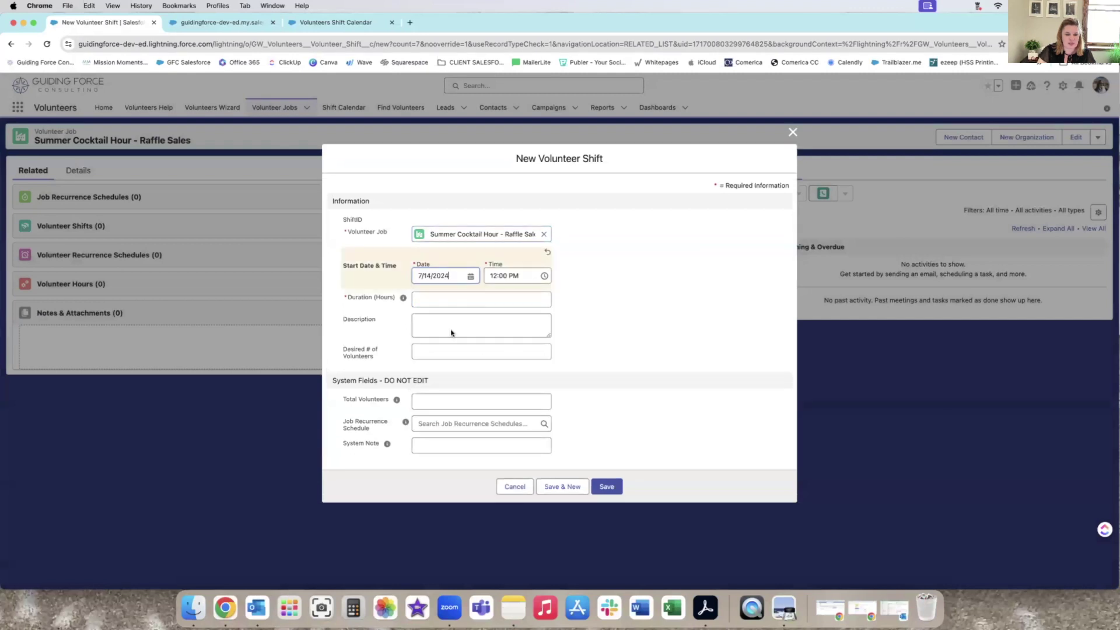
{"action": "left_click", "coordinate": [499, 276]}
{"action": "scroll", "coordinate": [511, 325], "scroll_direction": "down", "scroll_amount": 2}
{"action": "left_click", "coordinate": [513, 318]}
{"action": "left_click", "coordinate": [426, 298]}
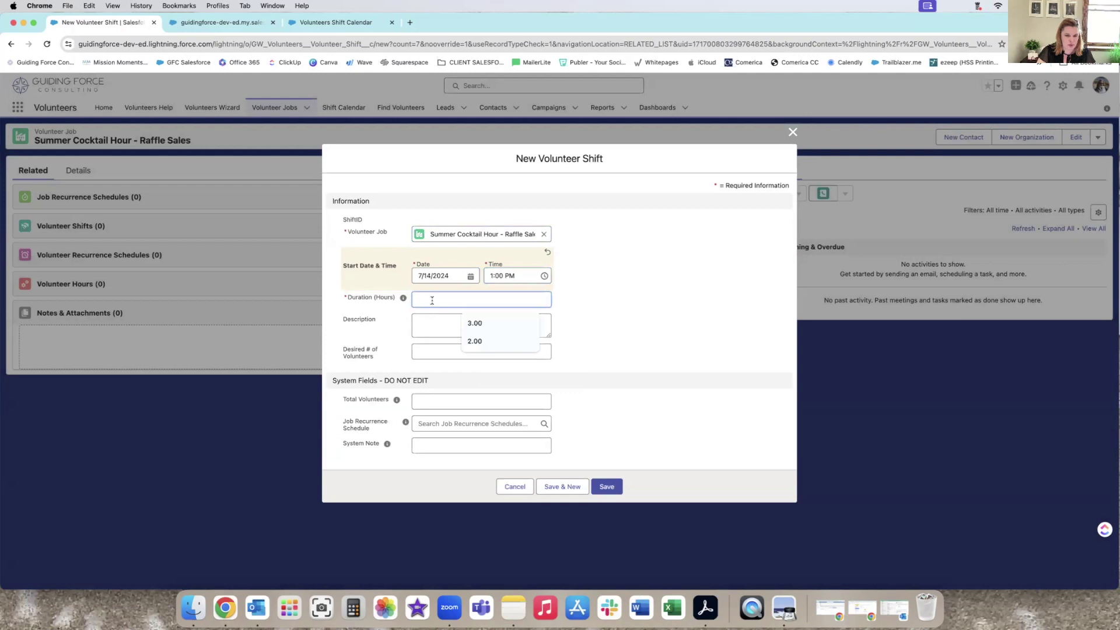
{"action": "type", "text": "2"}
{"action": "left_click", "coordinate": [431, 357]}
{"action": "type", "text": "4"}
{"action": "left_click", "coordinate": [600, 496]}
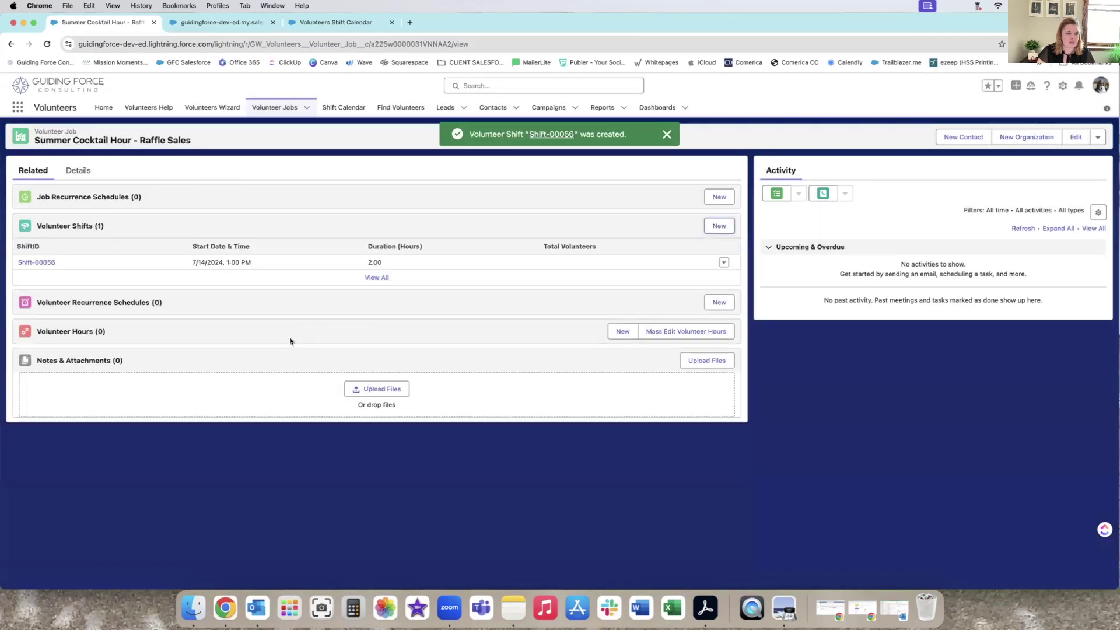
Open the Registration job and start a new shift dated 7/14/2024.
{"action": "left_click", "coordinate": [273, 116]}
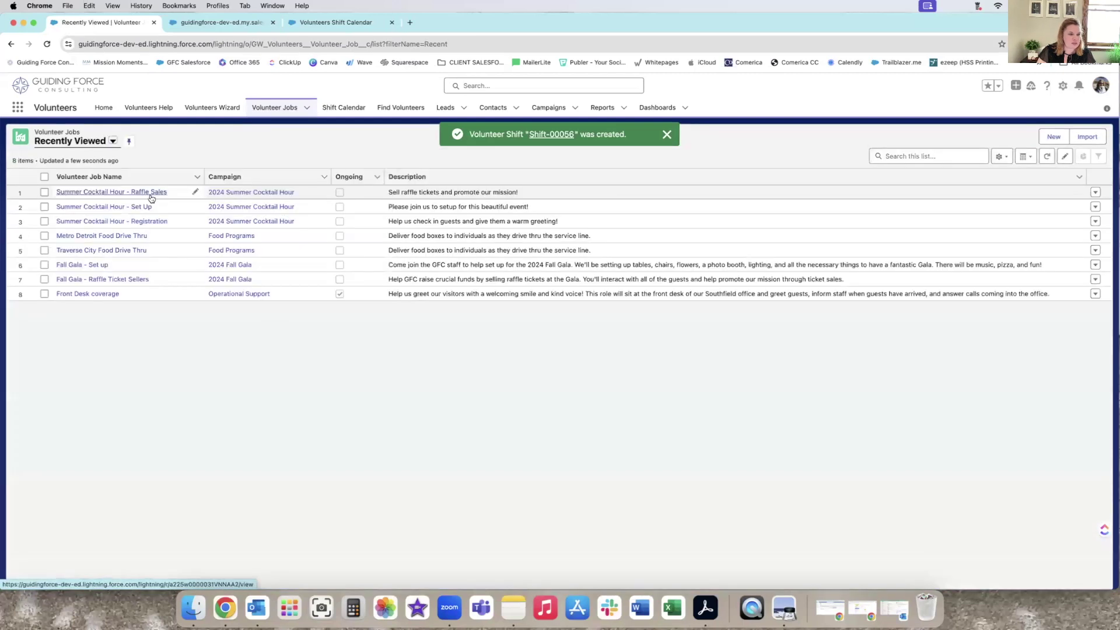
{"action": "left_click", "coordinate": [143, 220]}
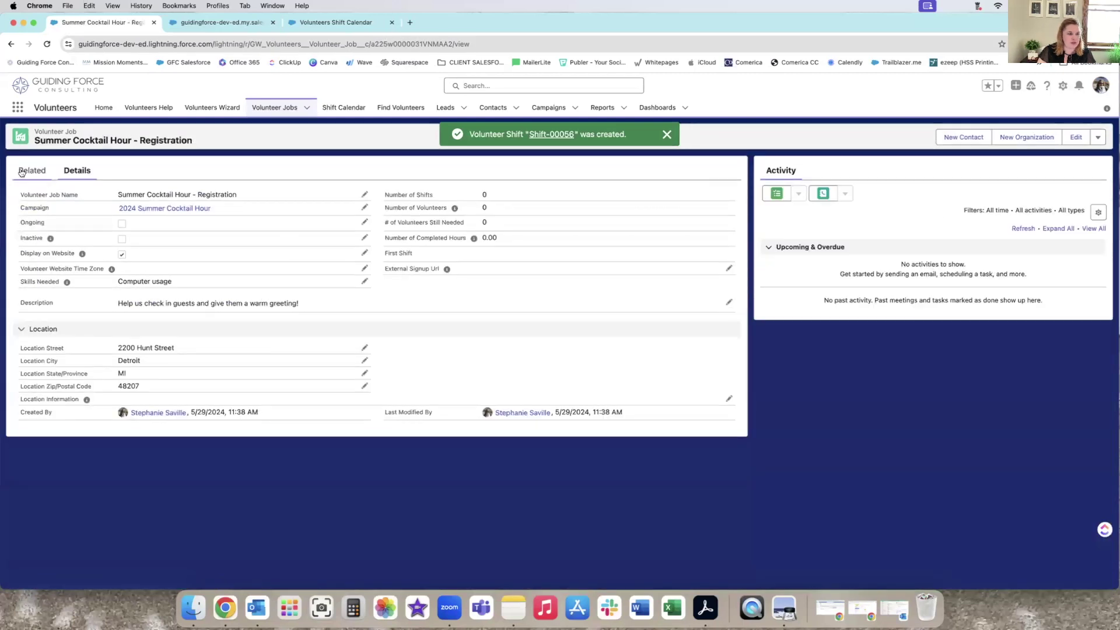
{"action": "left_click", "coordinate": [719, 226]}
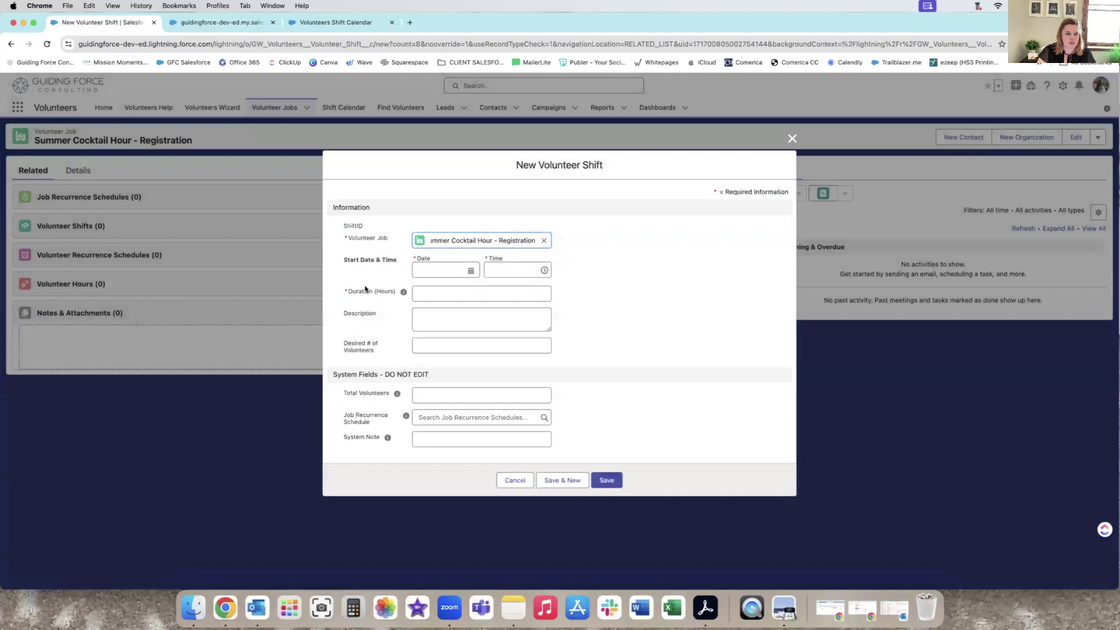
{"action": "left_click", "coordinate": [435, 272]}
{"action": "left_click", "coordinate": [508, 296]}
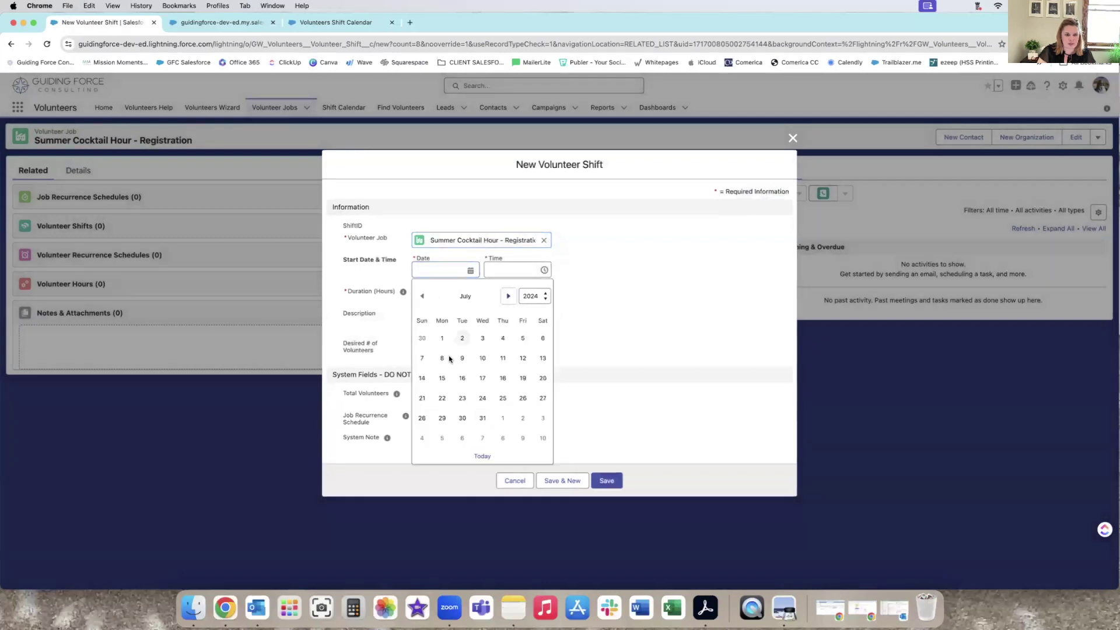
{"action": "left_click", "coordinate": [422, 378]}
Set the shift to 12:30 PM, 3 hours, 3 desired volunteers, and save.
{"action": "left_click", "coordinate": [514, 276]}
{"action": "scroll", "coordinate": [514, 333], "scroll_direction": "down", "scroll_amount": 2}
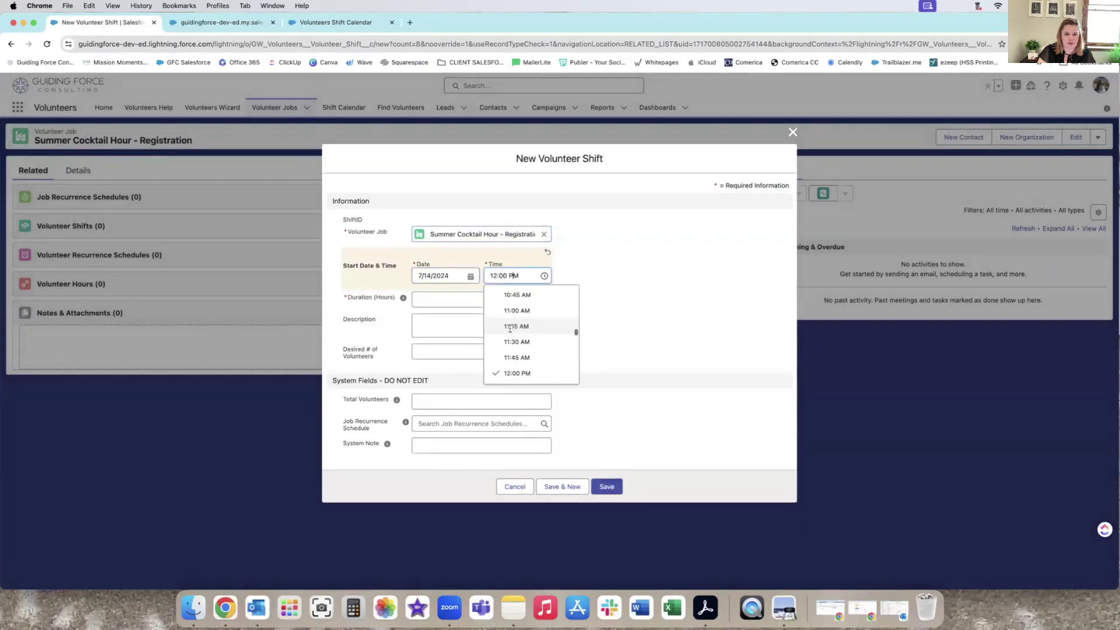
{"action": "scroll", "coordinate": [515, 335], "scroll_direction": "up", "scroll_amount": 2}
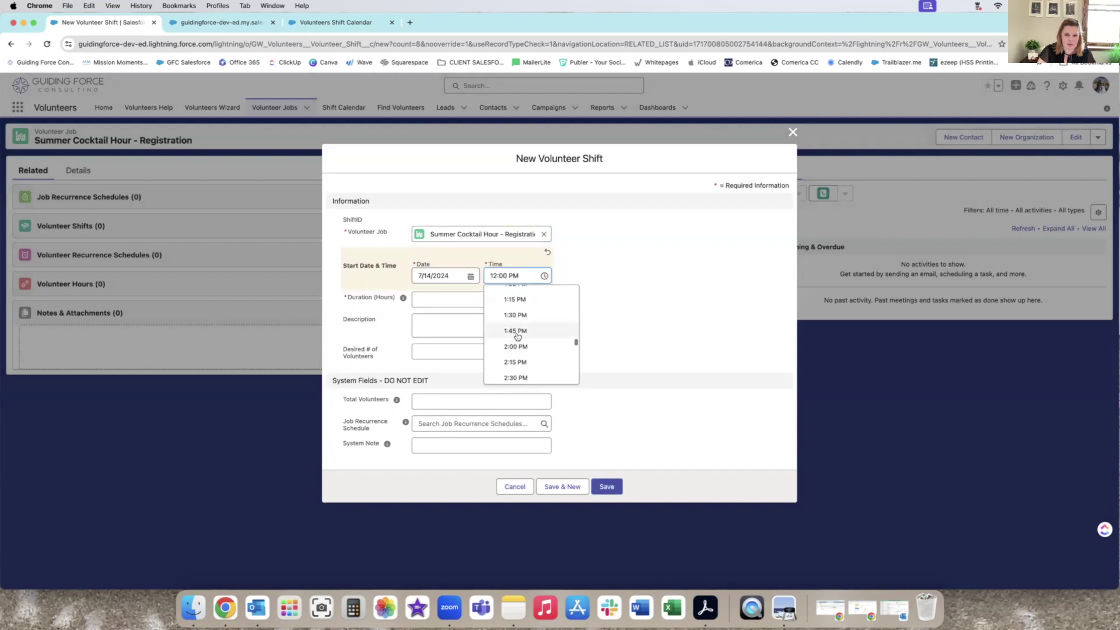
{"action": "scroll", "coordinate": [514, 336], "scroll_direction": "up", "scroll_amount": 1}
{"action": "left_click", "coordinate": [514, 320]}
{"action": "left_click", "coordinate": [432, 299]}
{"action": "type", "text": "3"}
{"action": "left_click", "coordinate": [454, 358]}
{"action": "type", "text": "3"}
{"action": "left_click", "coordinate": [604, 498]}
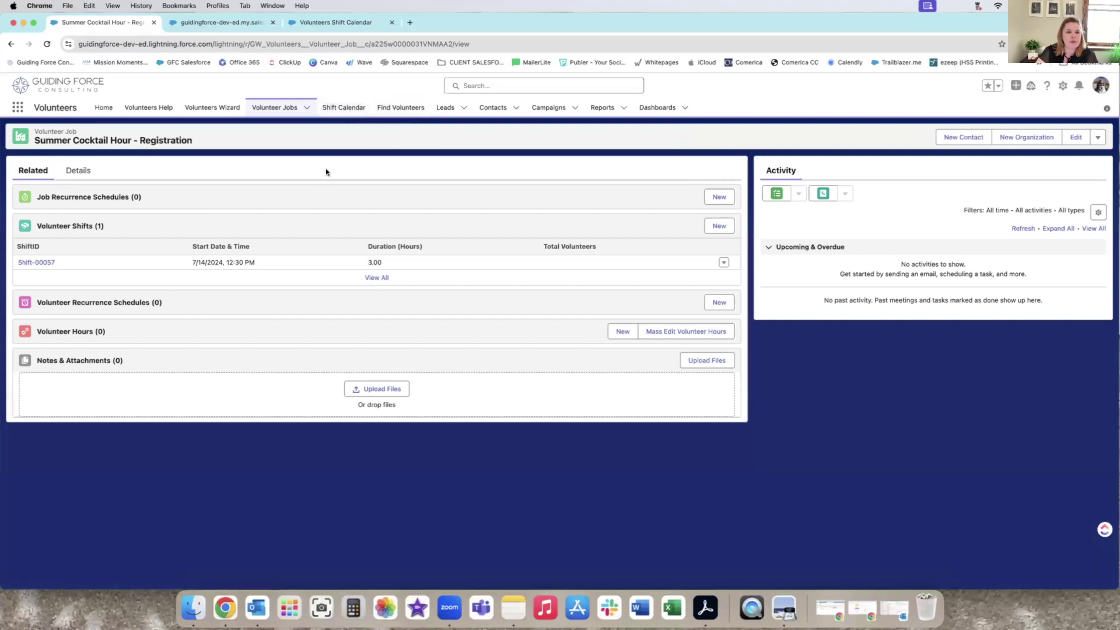
Review the Summer Cocktail Hour jobs and 7/14/2024 shifts on the public listing, then reload the shift calendar.
{"action": "left_click", "coordinate": [224, 24]}
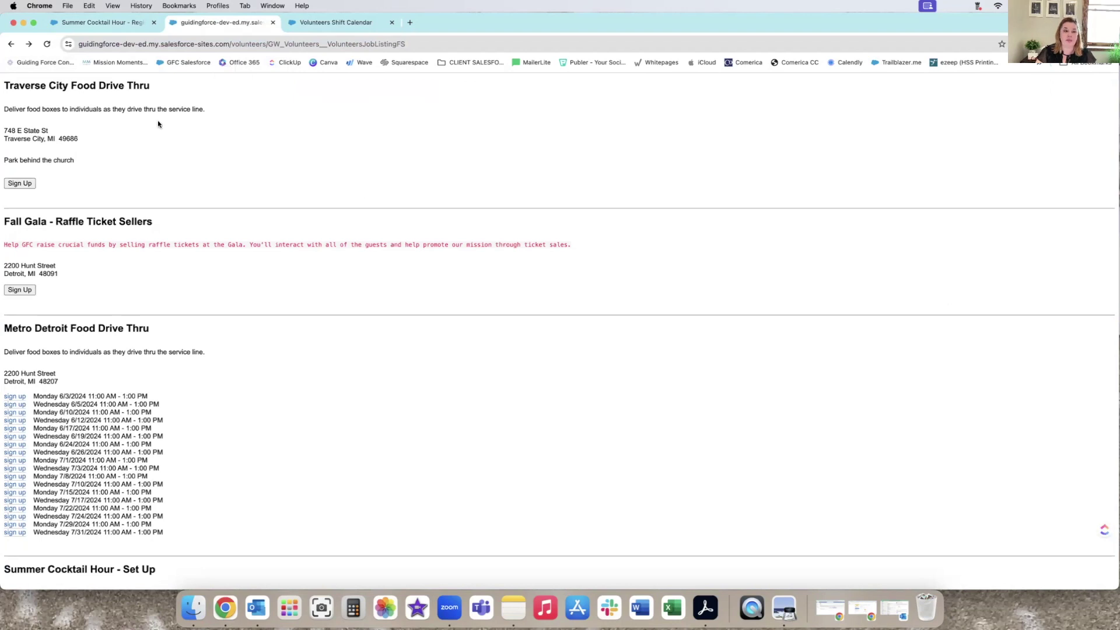
{"action": "scroll", "coordinate": [742, 262], "scroll_direction": "down", "scroll_amount": 5}
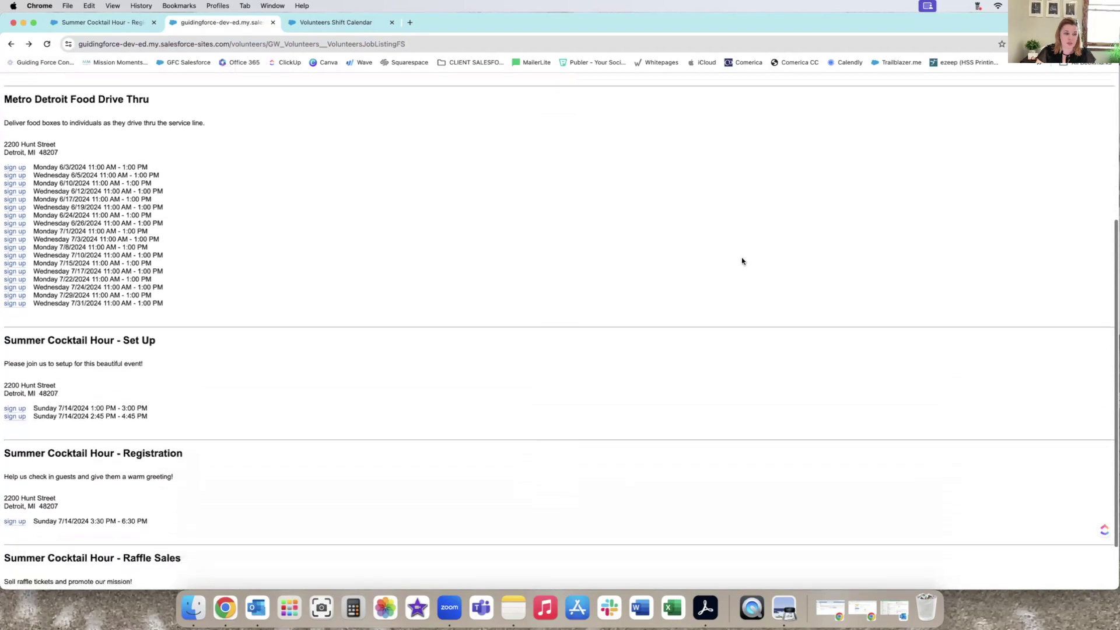
{"action": "scroll", "coordinate": [636, 312], "scroll_direction": "up", "scroll_amount": 1}
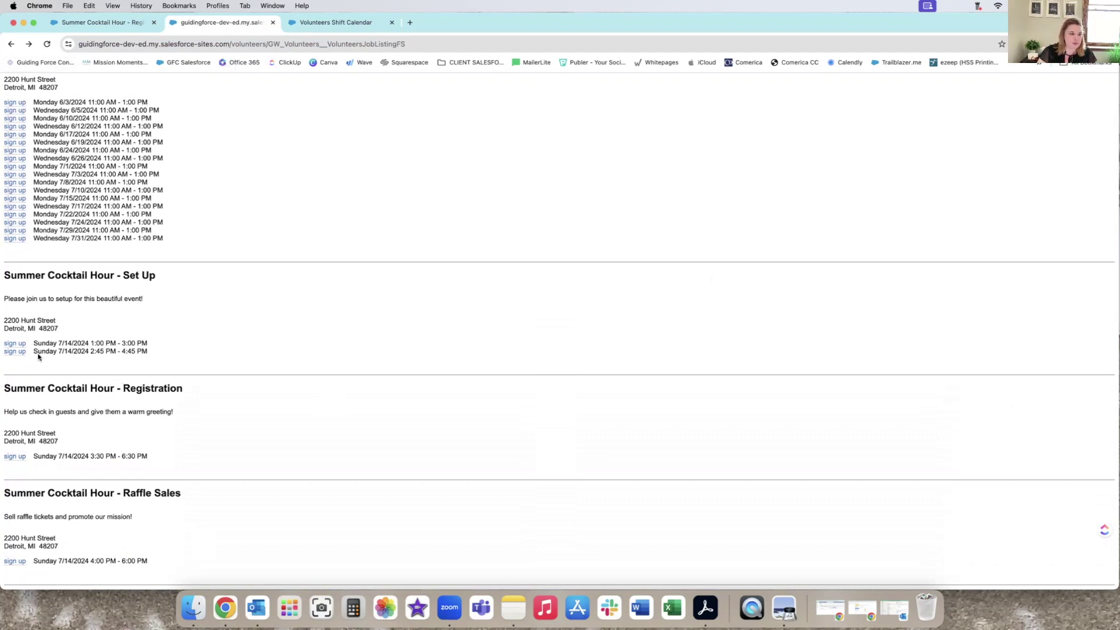
{"action": "left_click", "coordinate": [18, 344]}
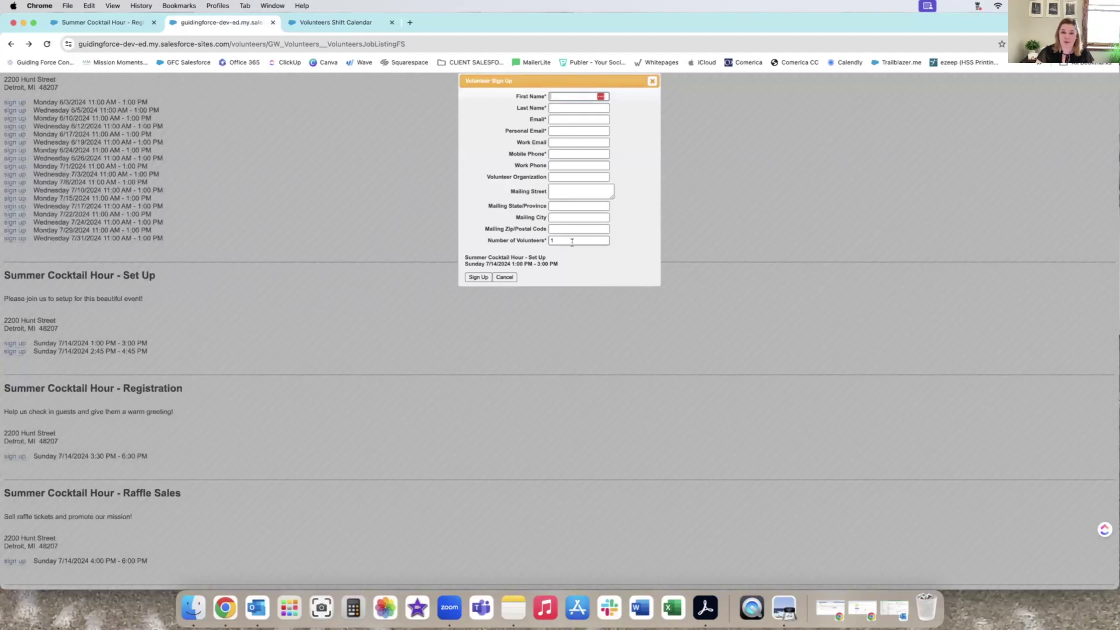
{"action": "left_click", "coordinate": [653, 81]}
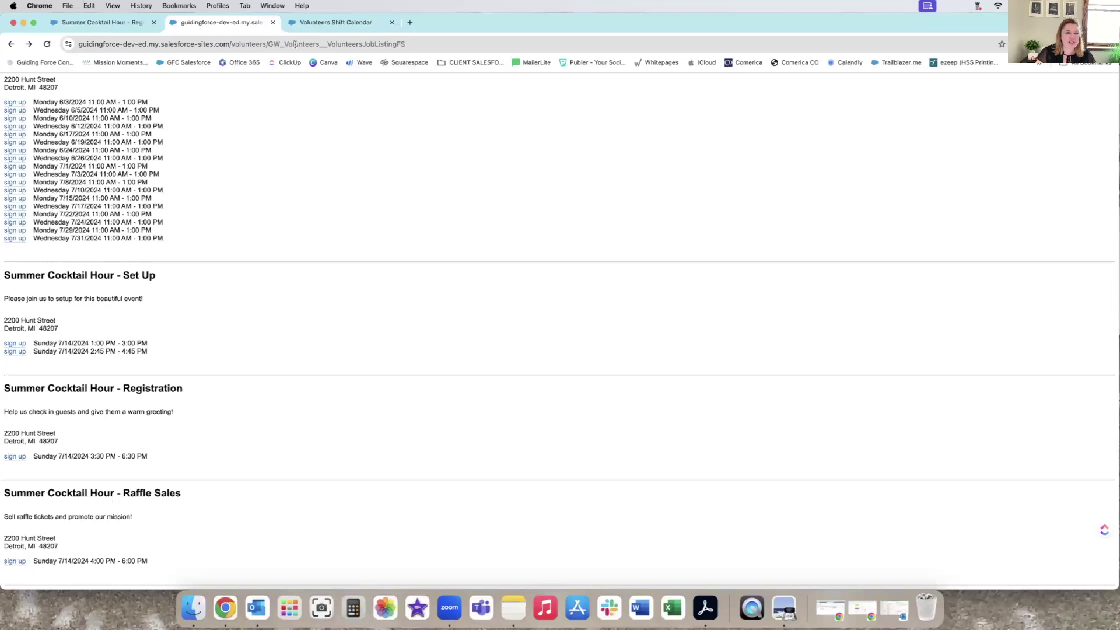
{"action": "left_click", "coordinate": [319, 21]}
{"action": "left_click", "coordinate": [47, 43]}
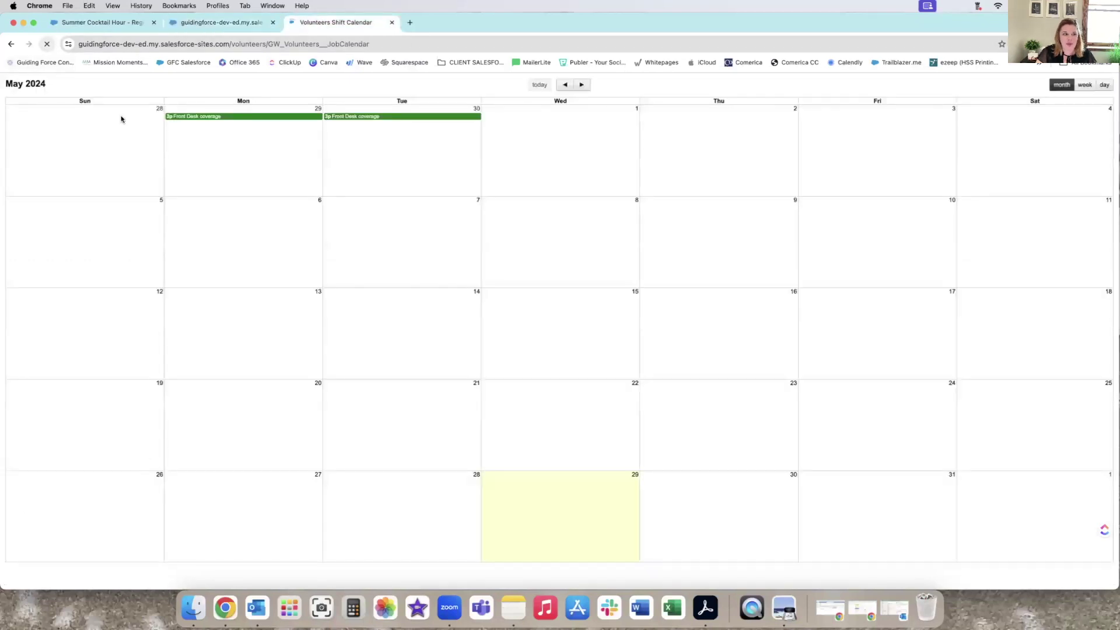
Advance the public shift calendar to July 2024 and view the Summer Cocktail Hour - Set Up listing.
{"action": "left_click", "coordinate": [583, 86]}
{"action": "left_click", "coordinate": [581, 86]}
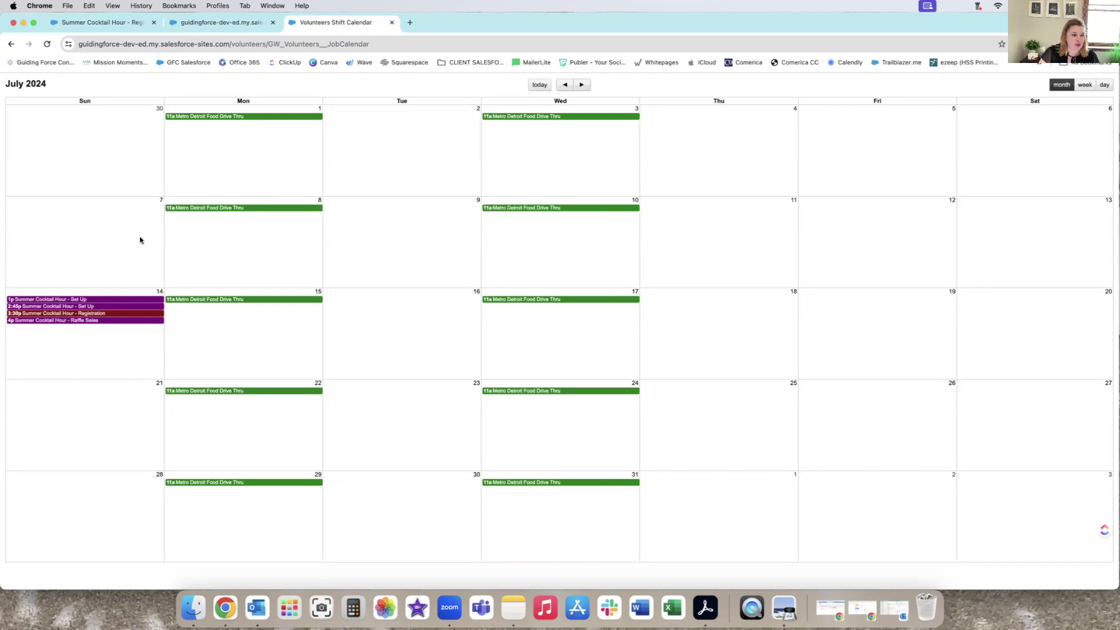
{"action": "left_click", "coordinate": [86, 301]}
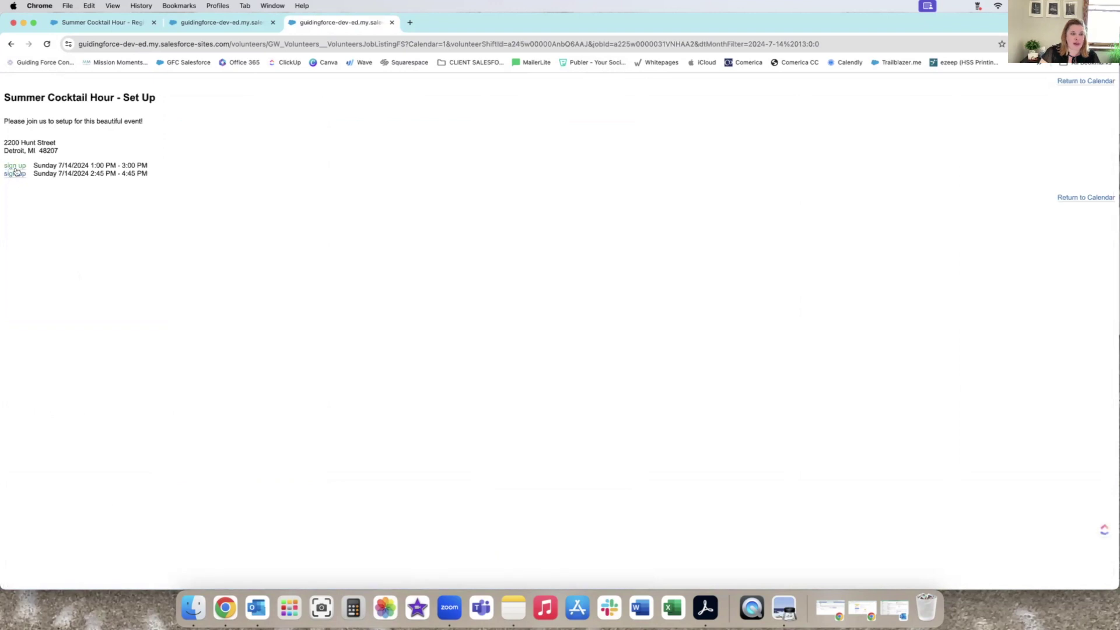
{"action": "left_click", "coordinate": [11, 43]}
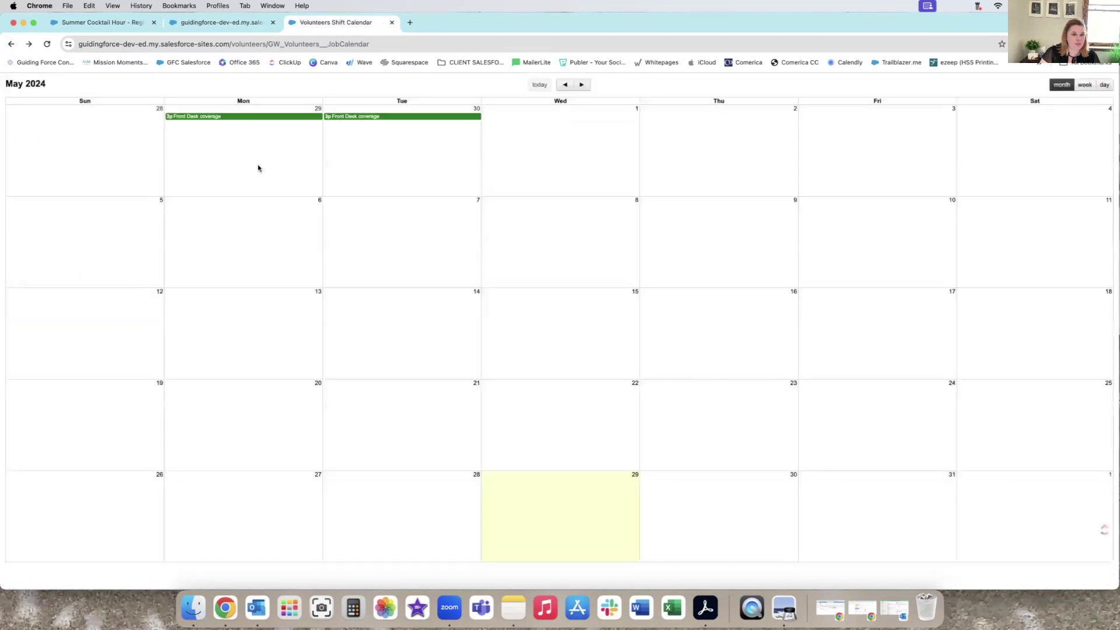
Open the July 14 Raffle Sales listing and its sign-up form, then return to the July 2024 calendar.
{"action": "left_click", "coordinate": [583, 85]}
{"action": "left_click", "coordinate": [583, 86]}
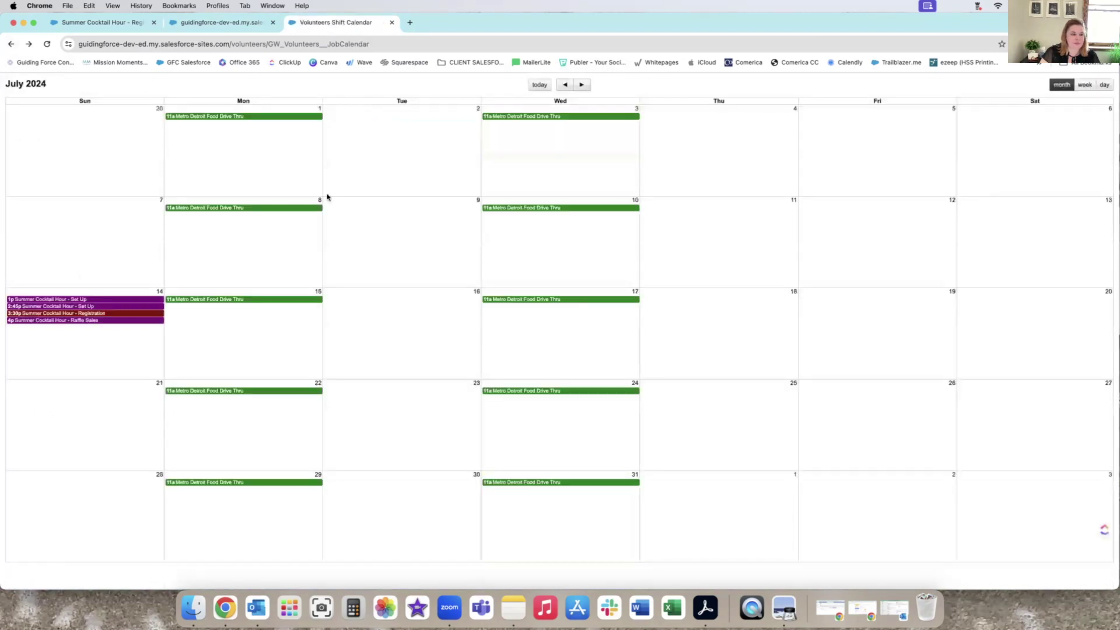
{"action": "left_click", "coordinate": [118, 322]}
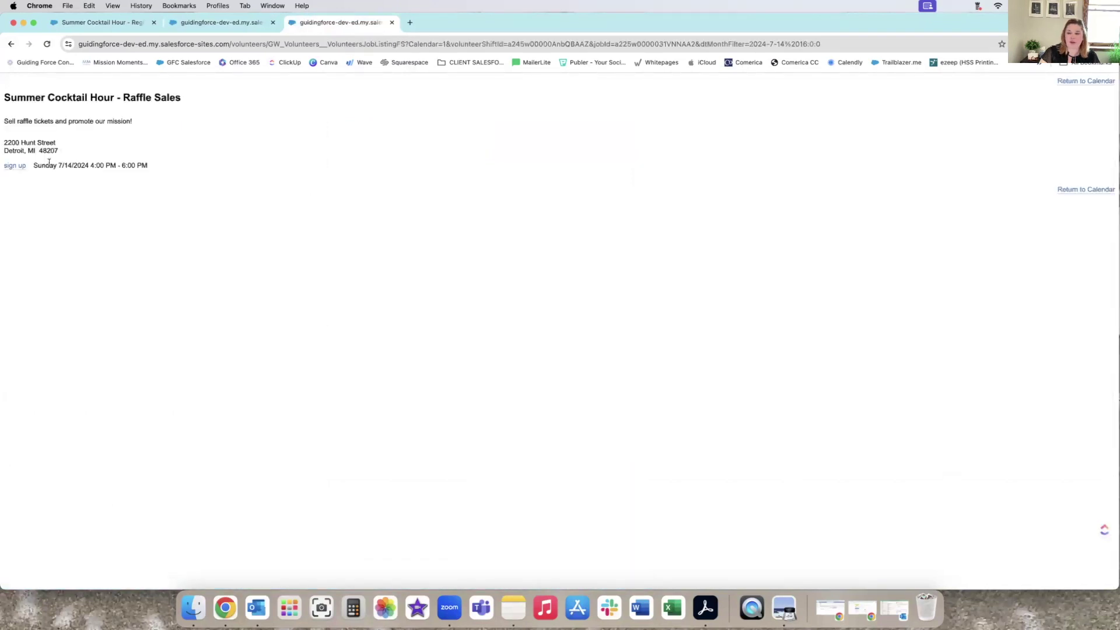
{"action": "left_click", "coordinate": [14, 166]}
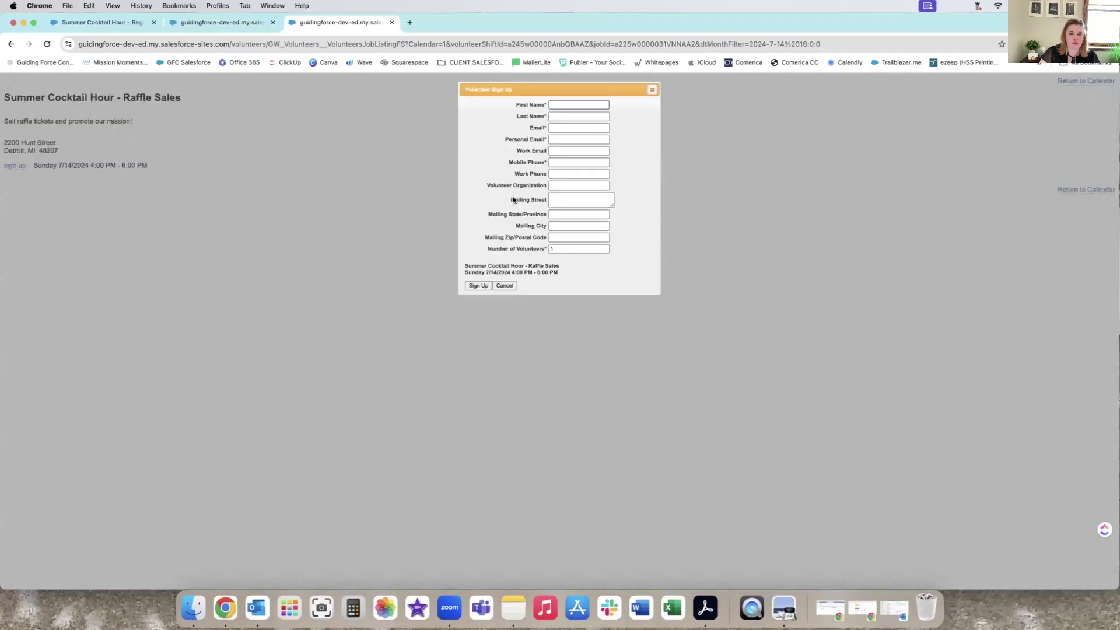
{"action": "left_click", "coordinate": [653, 91]}
{"action": "left_click", "coordinate": [1087, 81]}
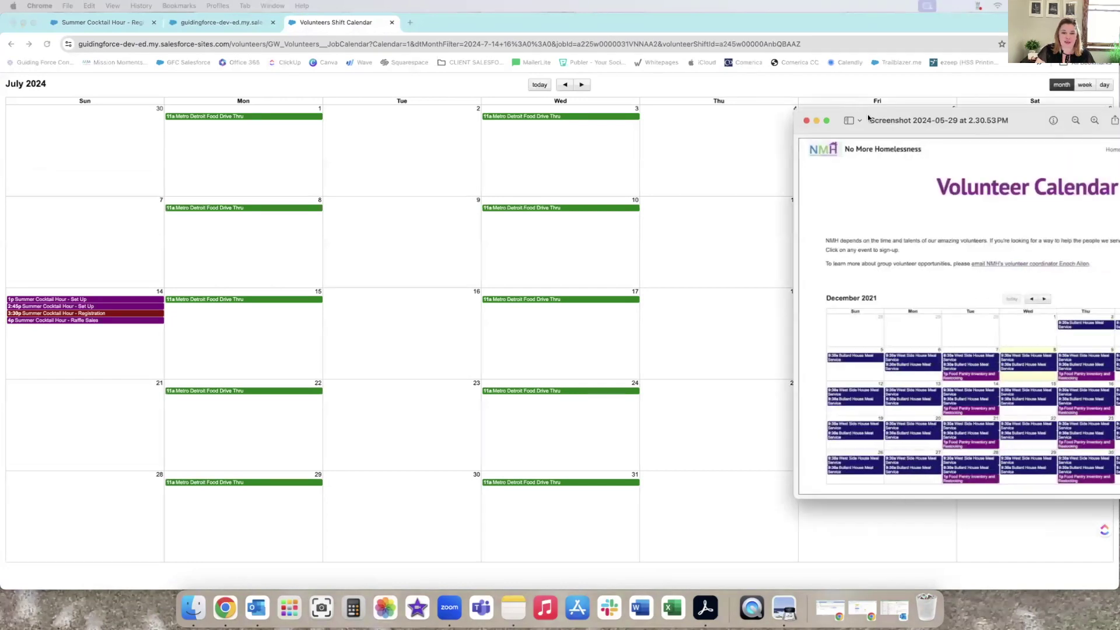
Move the Preview calendar screenshot aside and return to the Summer Cocktail Hour - Registration record.
{"action": "left_click_drag", "start_coordinate": [794, 104], "coordinate": [542, 45]}
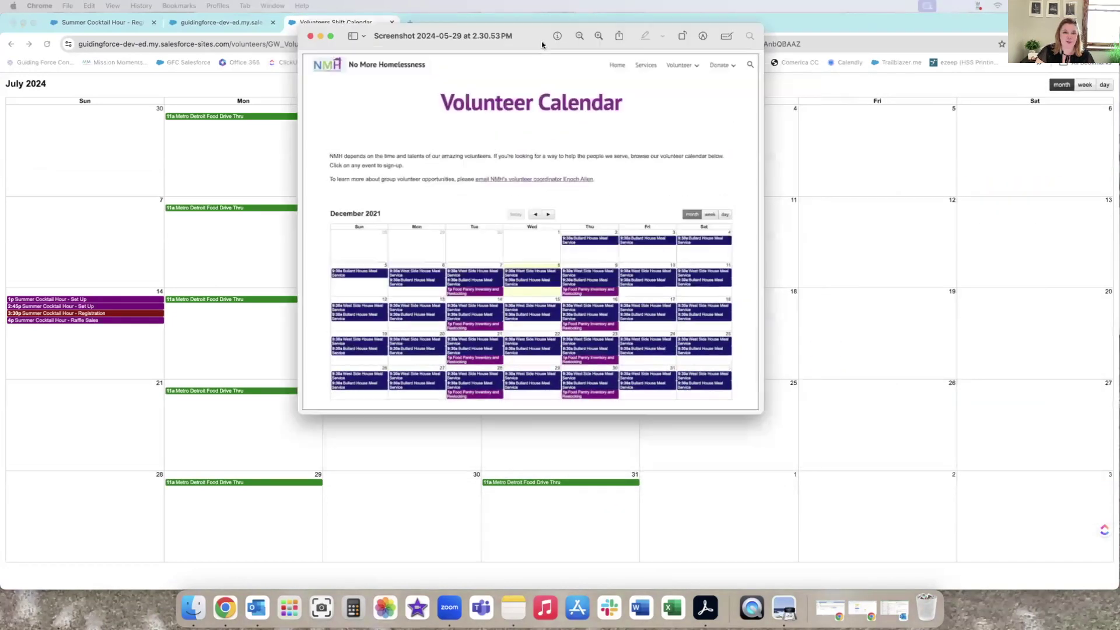
{"action": "left_click_drag", "start_coordinate": [758, 411], "coordinate": [928, 500]}
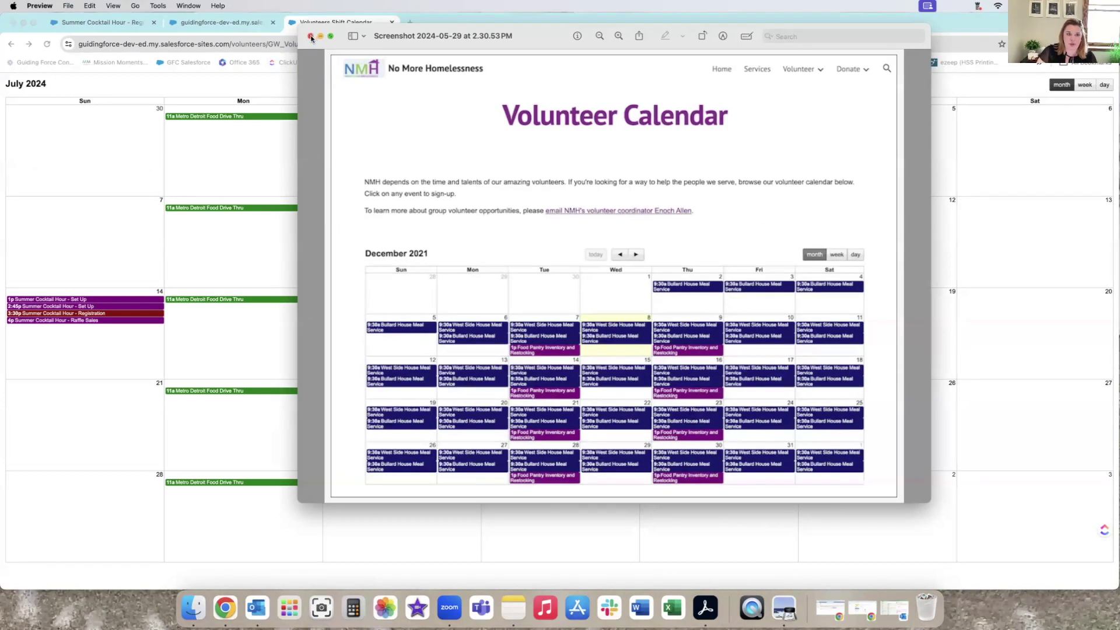
{"action": "left_click_drag", "start_coordinate": [339, 30], "coordinate": [1119, 163]}
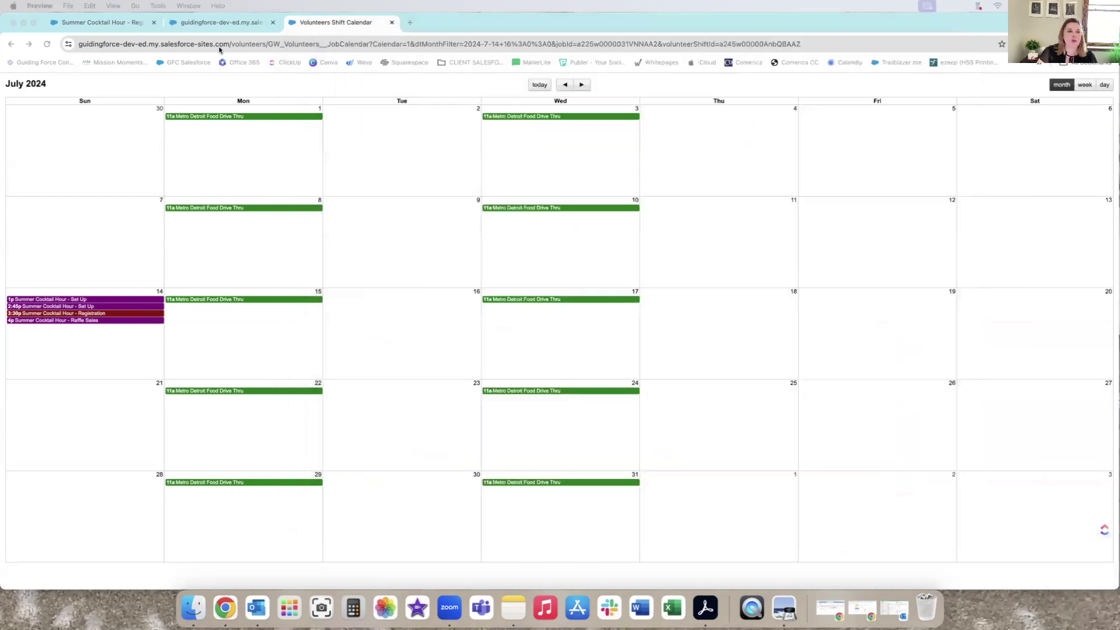
{"action": "left_click", "coordinate": [104, 24]}
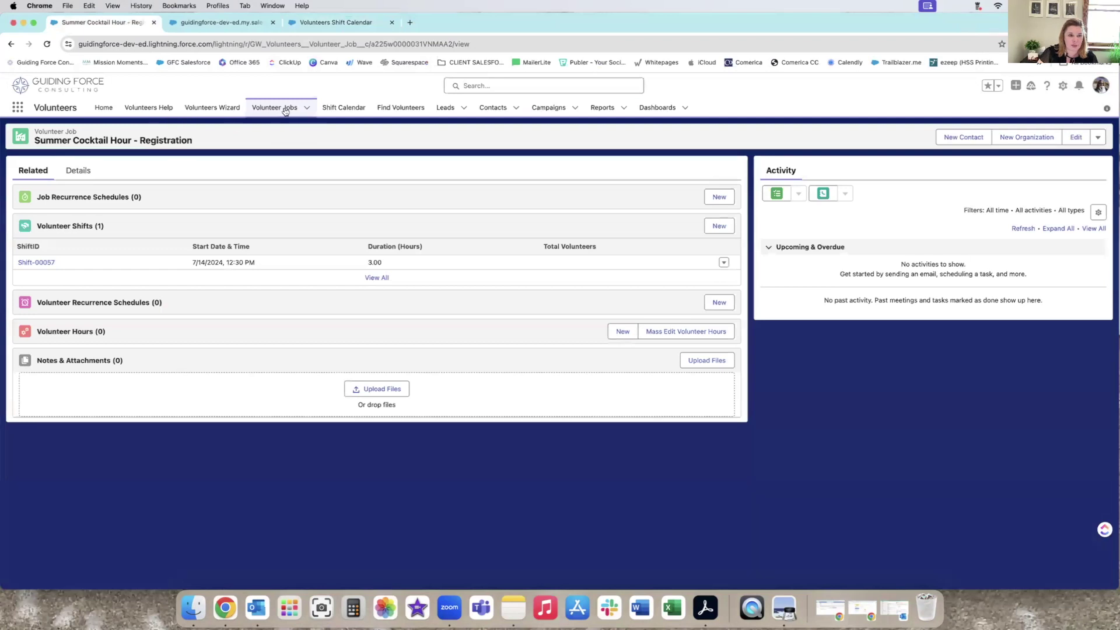
Open the Metro Detroit Food Drive Thru volunteer job and review its related recurrence schedules and volunteer hours.
{"action": "left_click", "coordinate": [284, 109]}
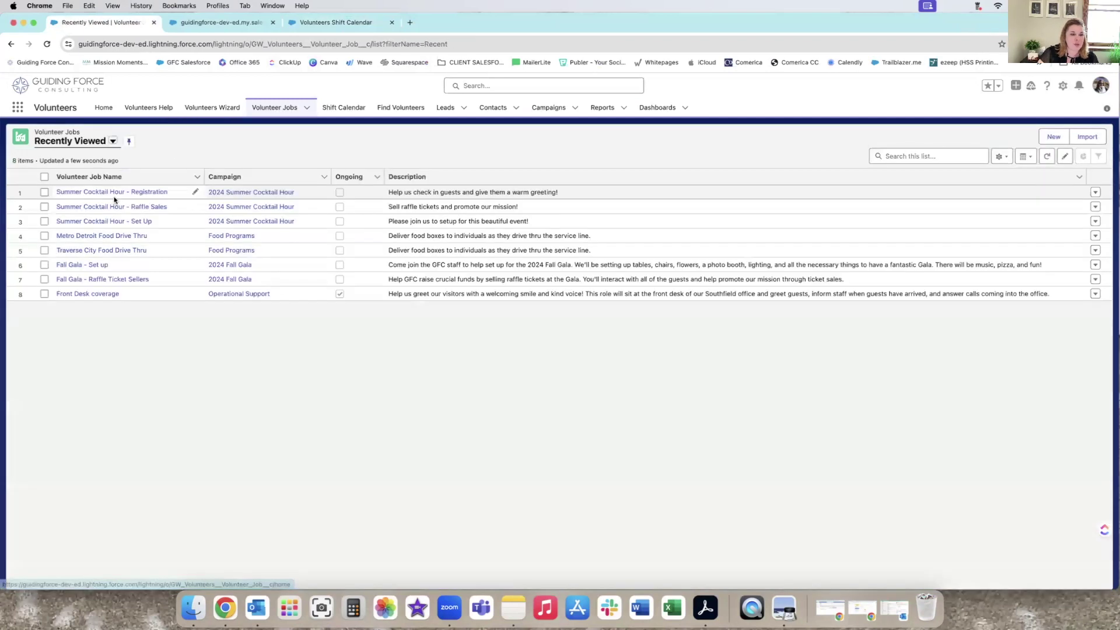
{"action": "left_click", "coordinate": [103, 236]}
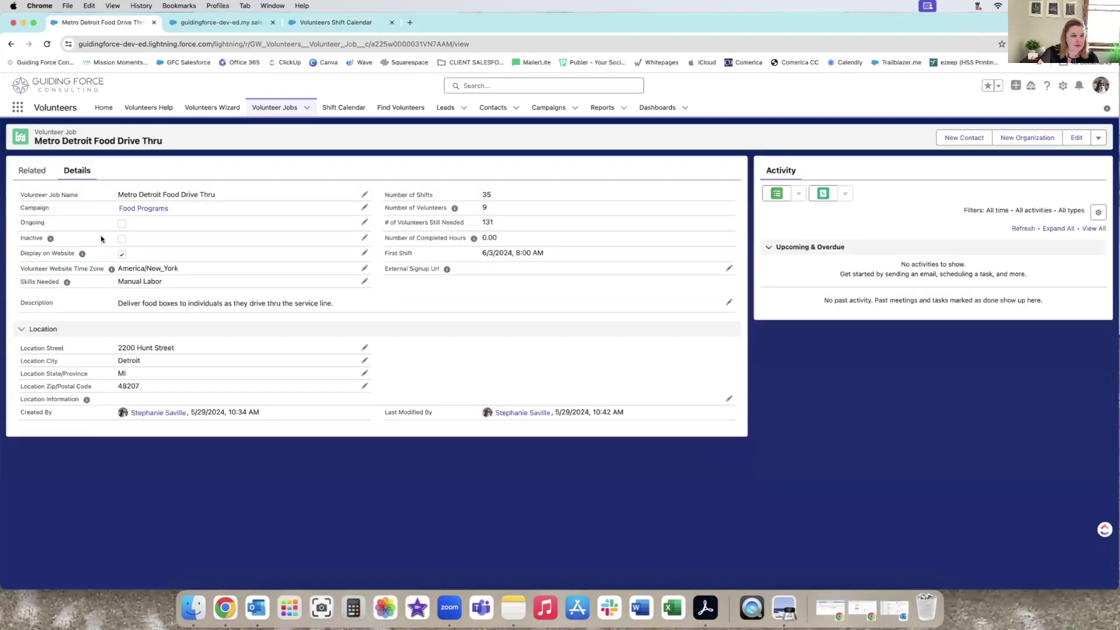
{"action": "left_click", "coordinate": [34, 171]}
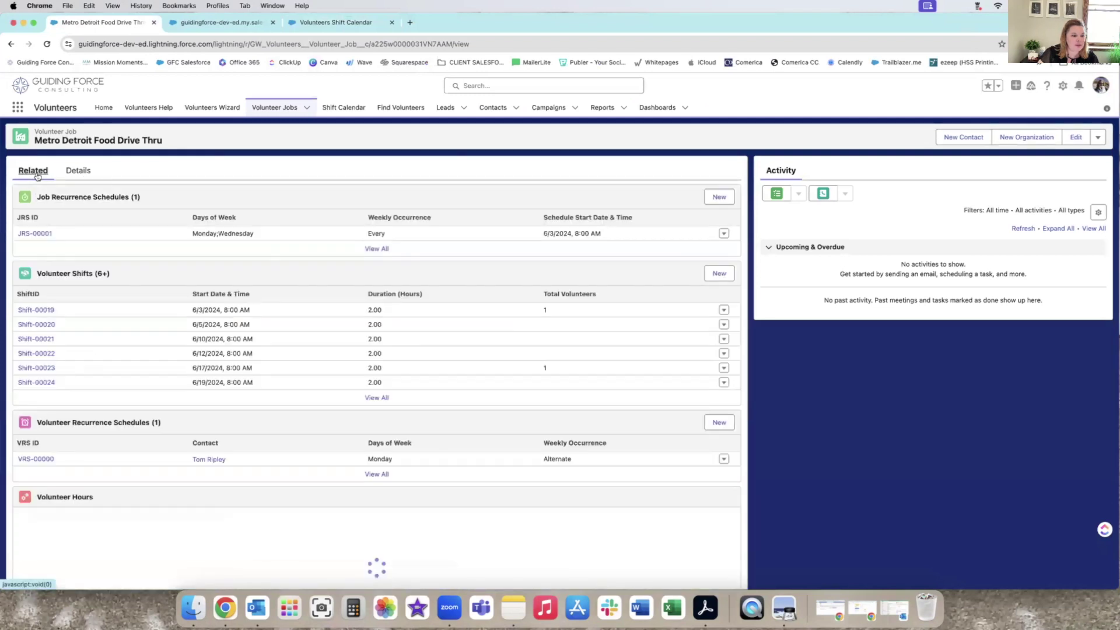
{"action": "scroll", "coordinate": [175, 274], "scroll_direction": "down", "scroll_amount": 5}
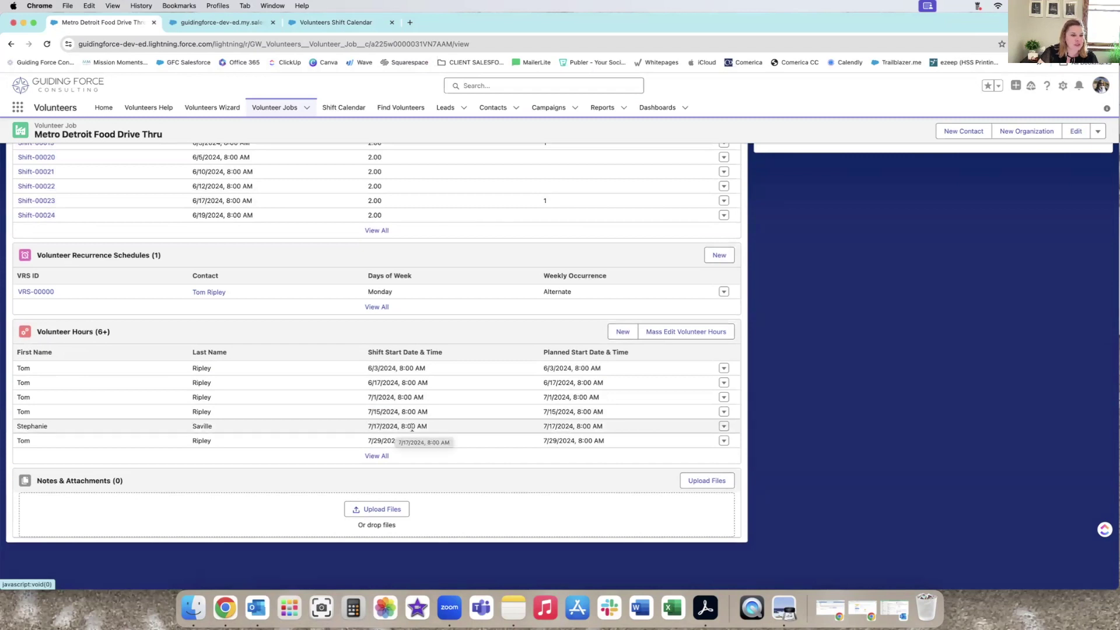
{"action": "scroll", "coordinate": [90, 441], "scroll_direction": "up", "scroll_amount": 5}
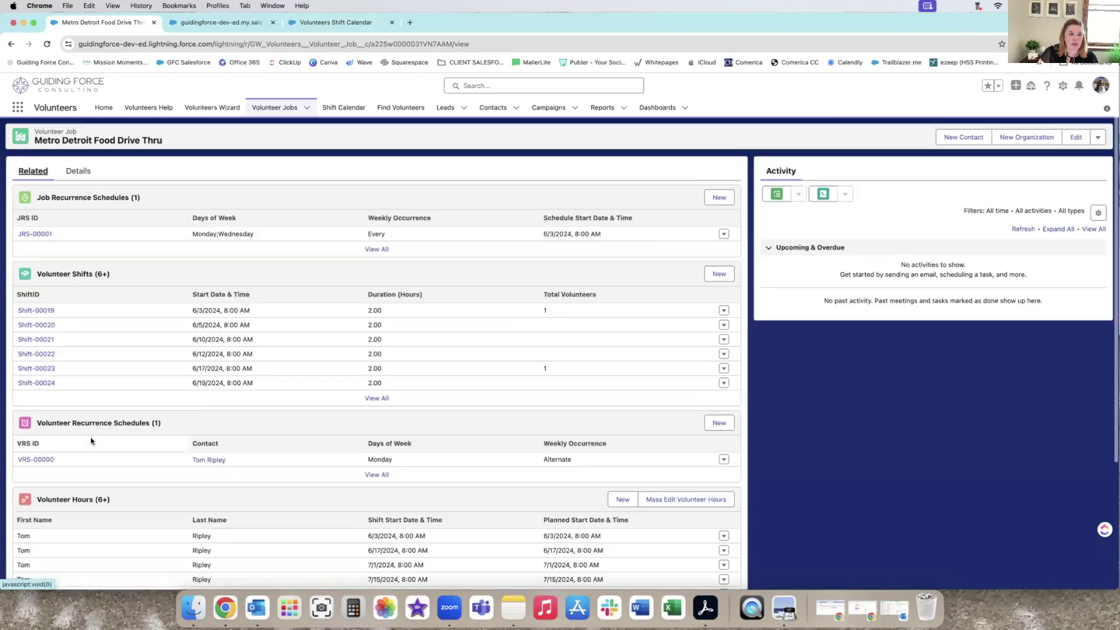
{"action": "scroll", "coordinate": [104, 429], "scroll_direction": "down", "scroll_amount": 2}
{"action": "scroll", "coordinate": [452, 141], "scroll_direction": "up", "scroll_amount": 2}
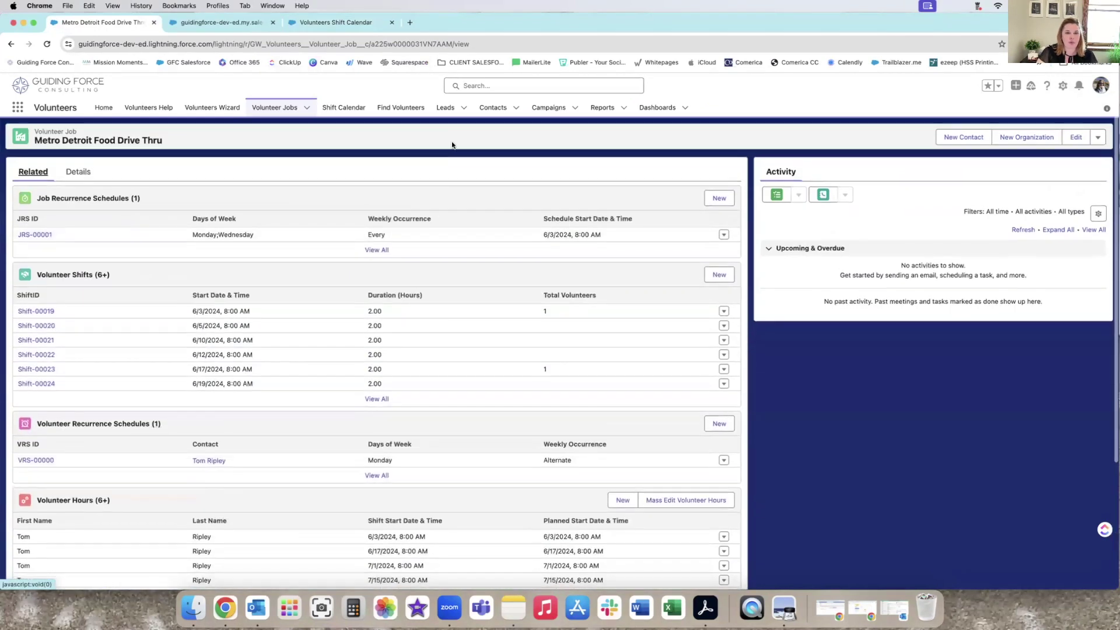
{"action": "left_click", "coordinate": [474, 88]}
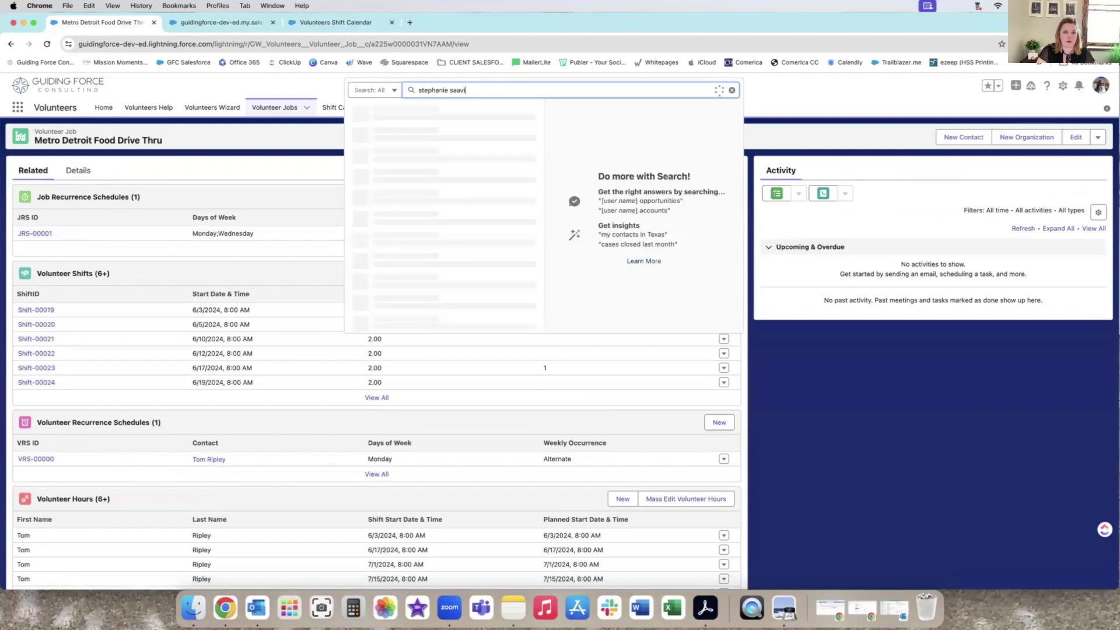
Search for the volunteer by name, correcting the spelling, and open their contact record.
{"action": "key", "text": "Return"}
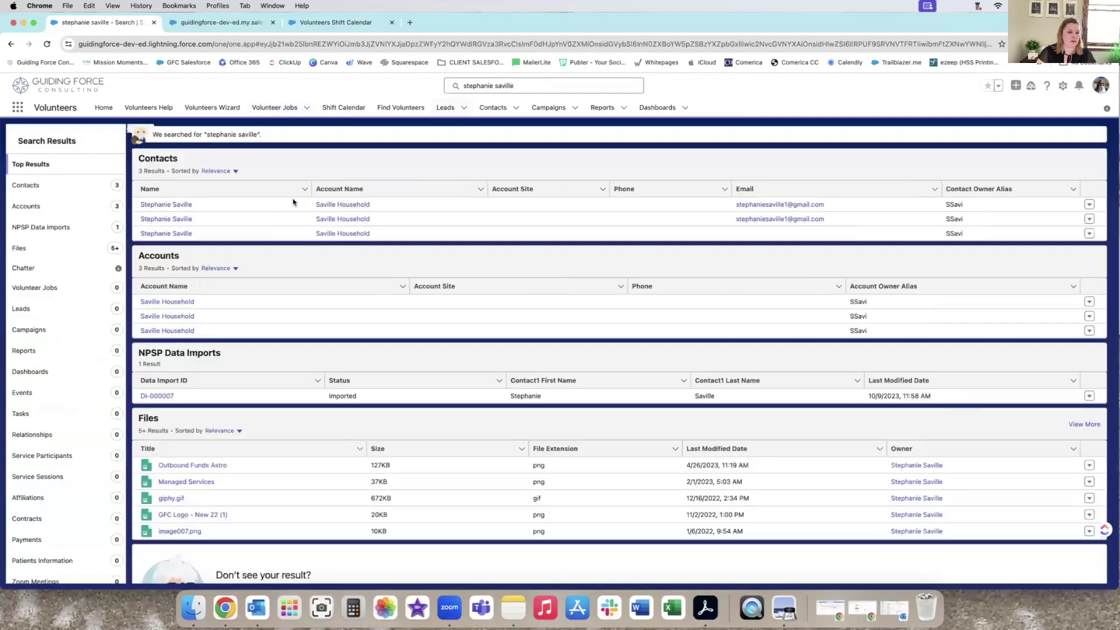
{"action": "left_click", "coordinate": [176, 205]}
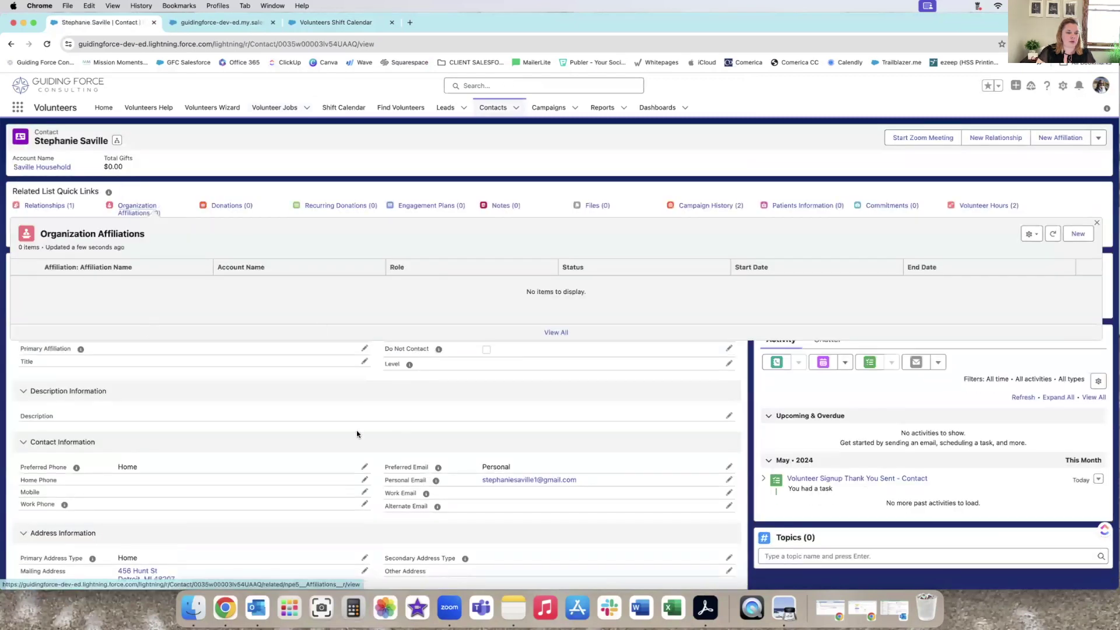
Review the contact's volunteering hours and the Volunteer Signup Thank You task, then close the task.
{"action": "left_click", "coordinate": [252, 269]}
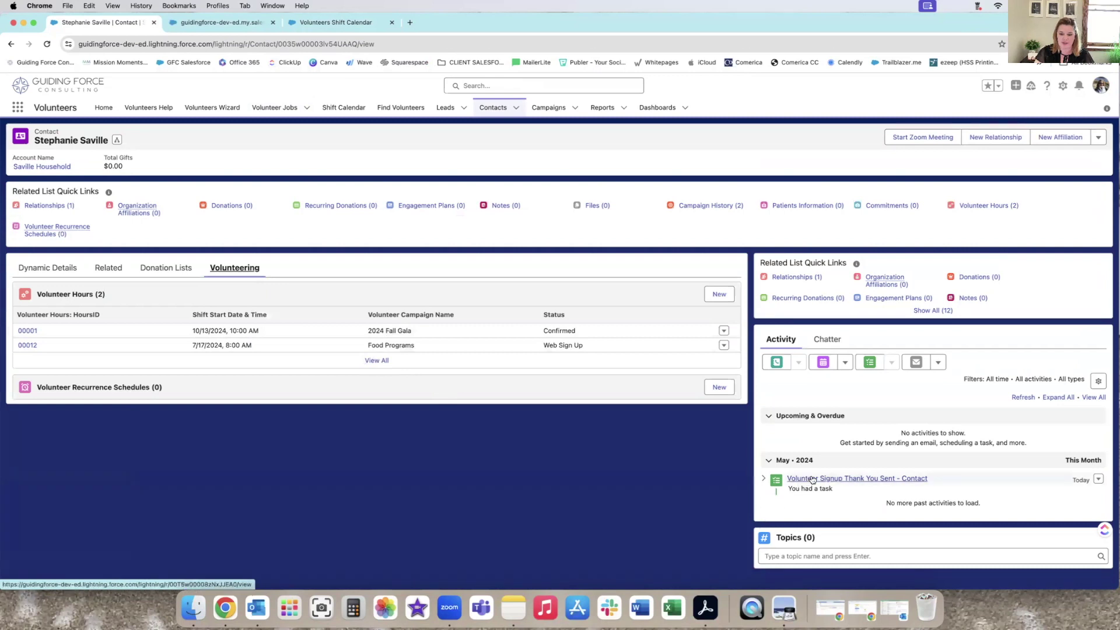
{"action": "left_click", "coordinate": [857, 480]}
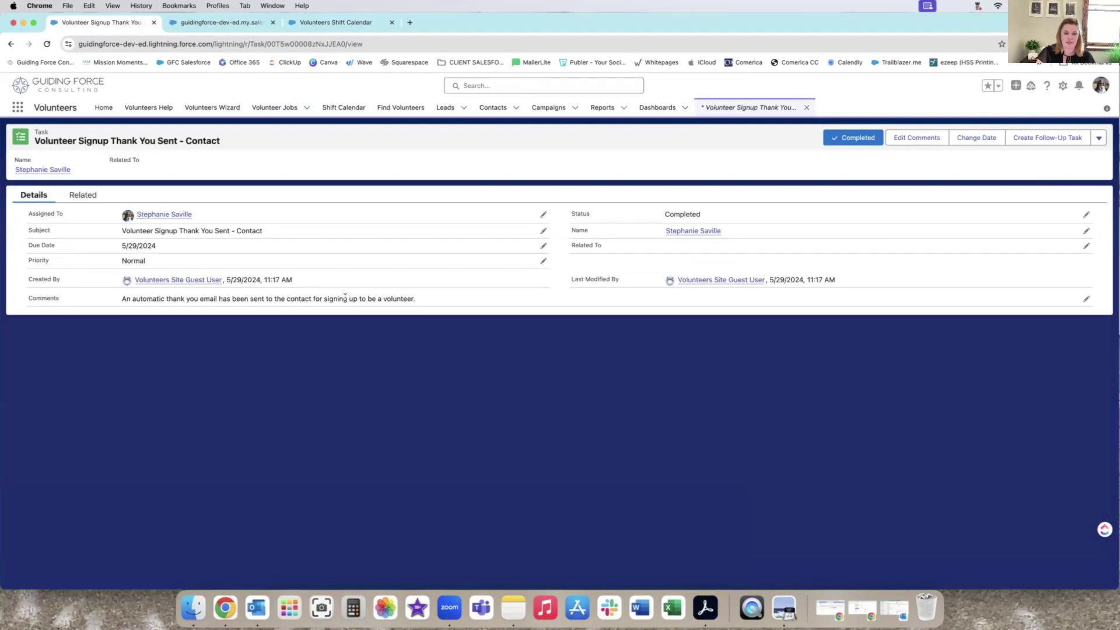
{"action": "left_click", "coordinate": [82, 195]}
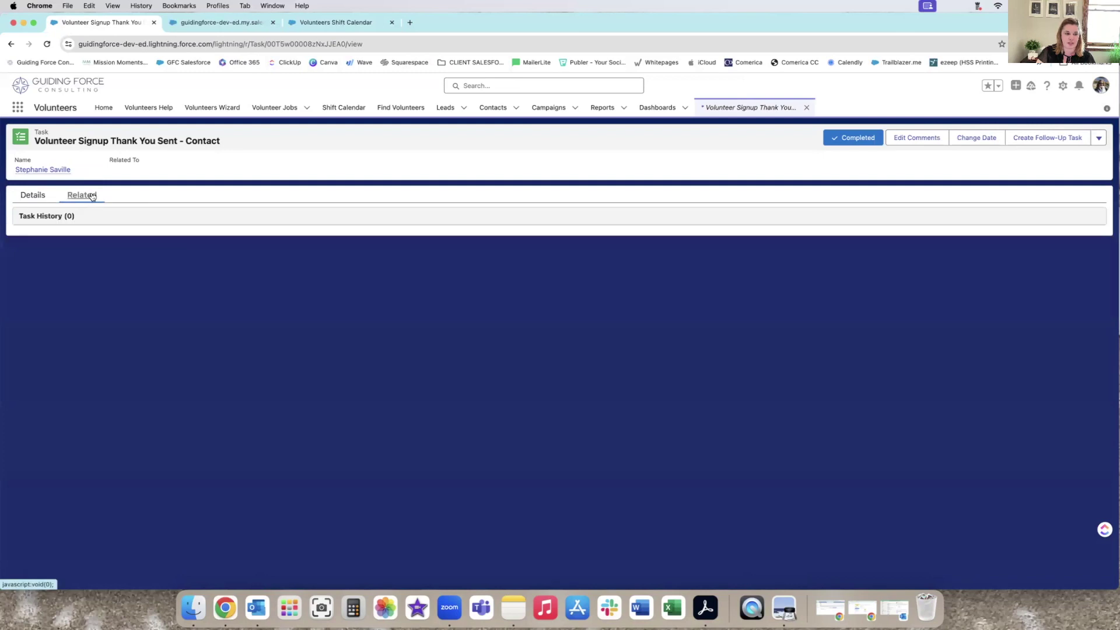
{"action": "left_click", "coordinate": [33, 195]}
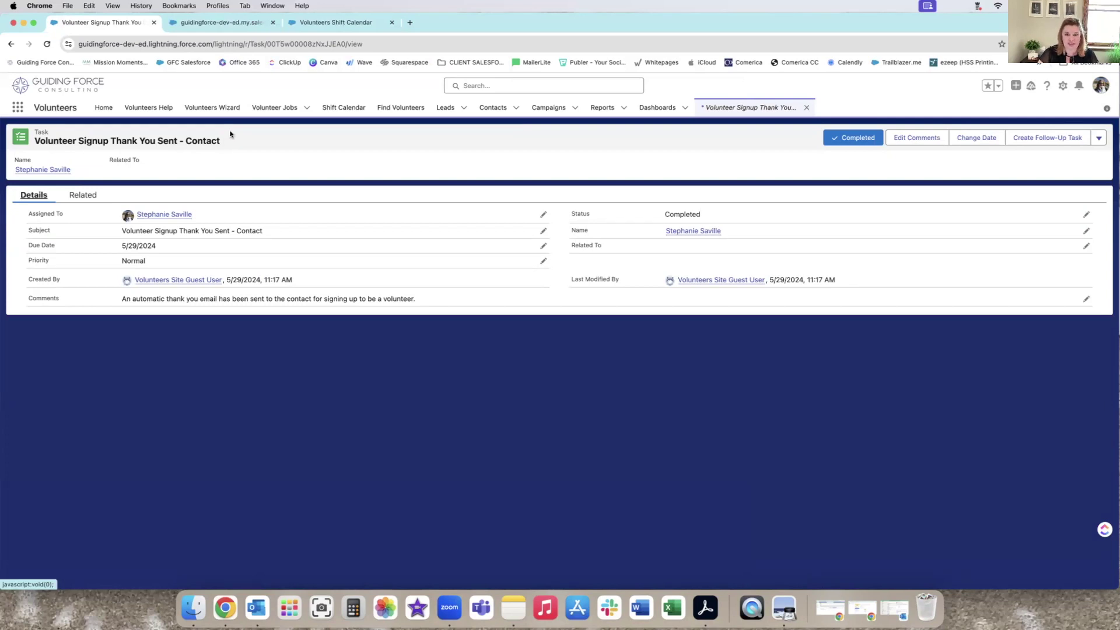
{"action": "left_click", "coordinate": [806, 107]}
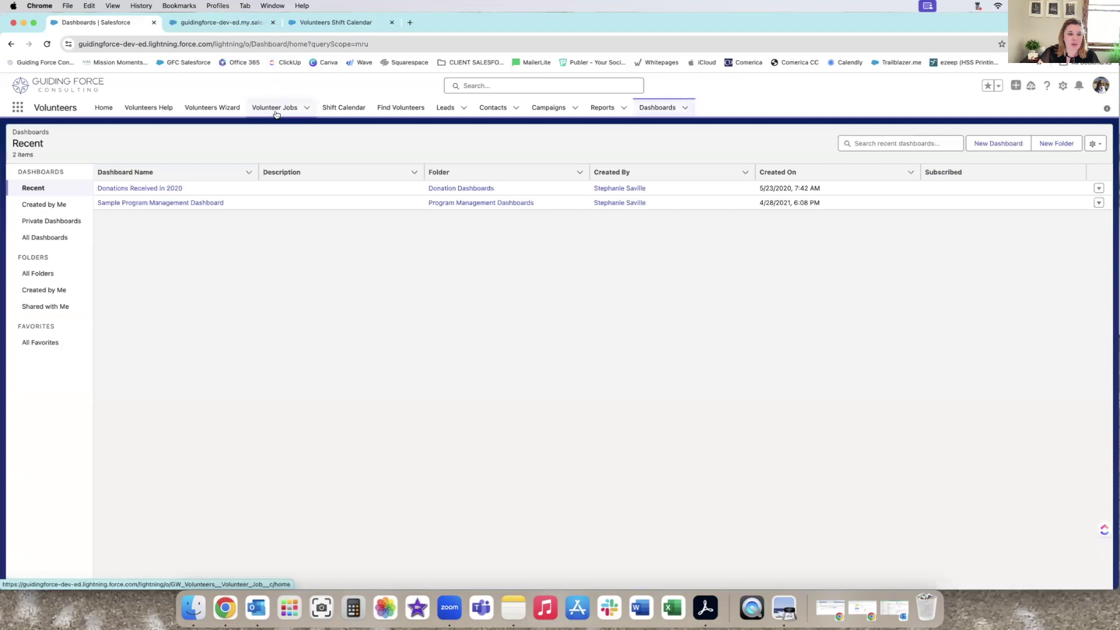
On the Metro Detroit Food Drive Thru job, set Hours Worked on hours record 00012 to 2.5 and save.
{"action": "left_click", "coordinate": [277, 111]}
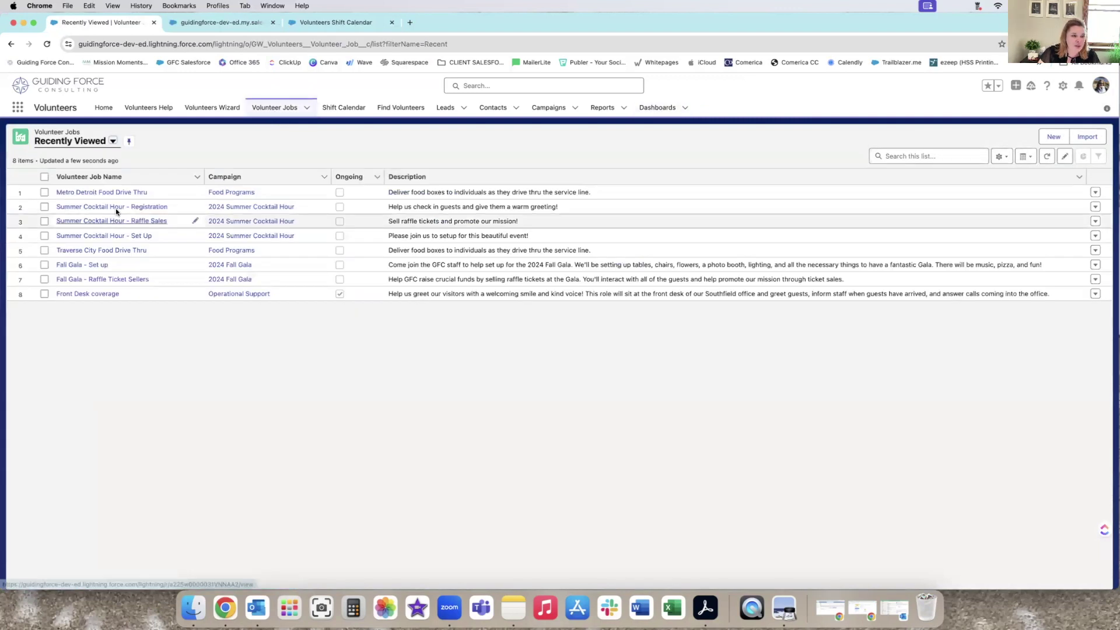
{"action": "left_click", "coordinate": [115, 192]}
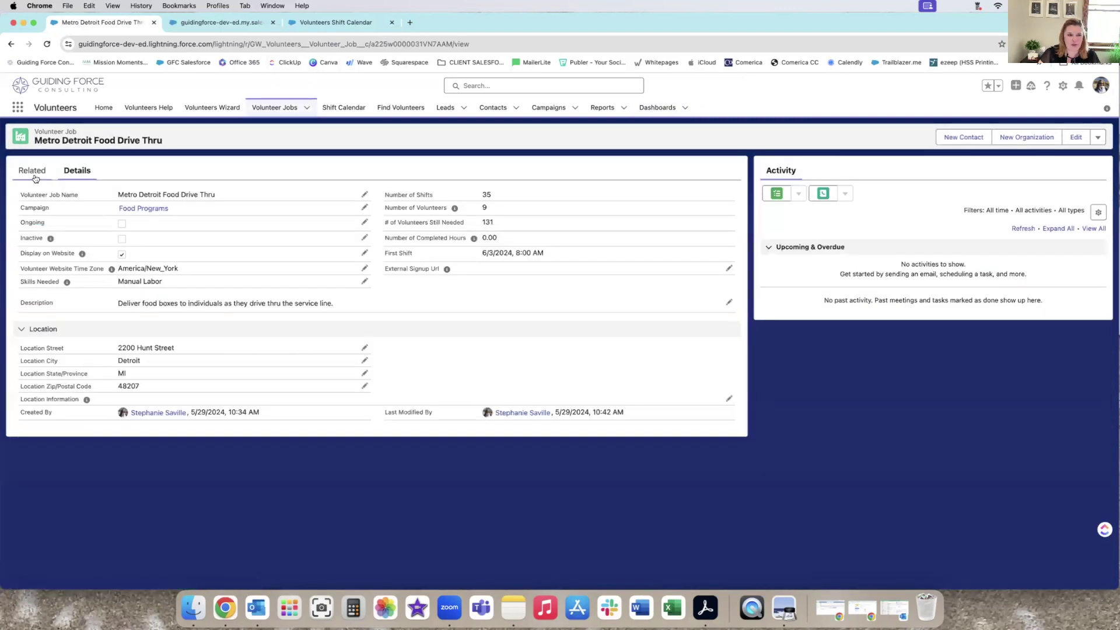
{"action": "left_click", "coordinate": [34, 176]}
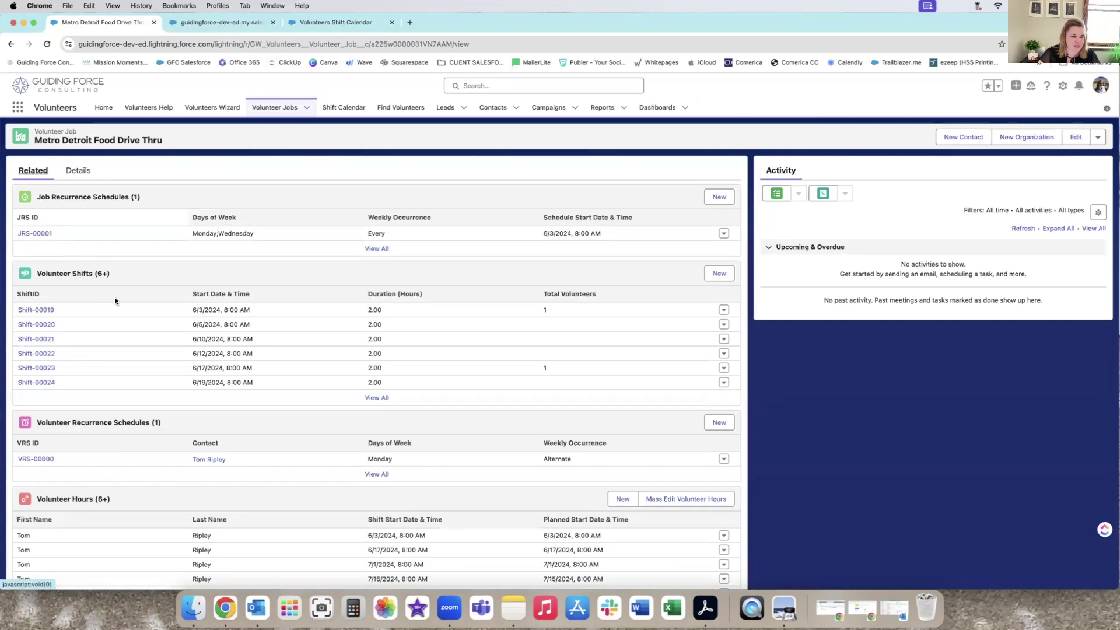
{"action": "scroll", "coordinate": [114, 301], "scroll_direction": "down", "scroll_amount": 5}
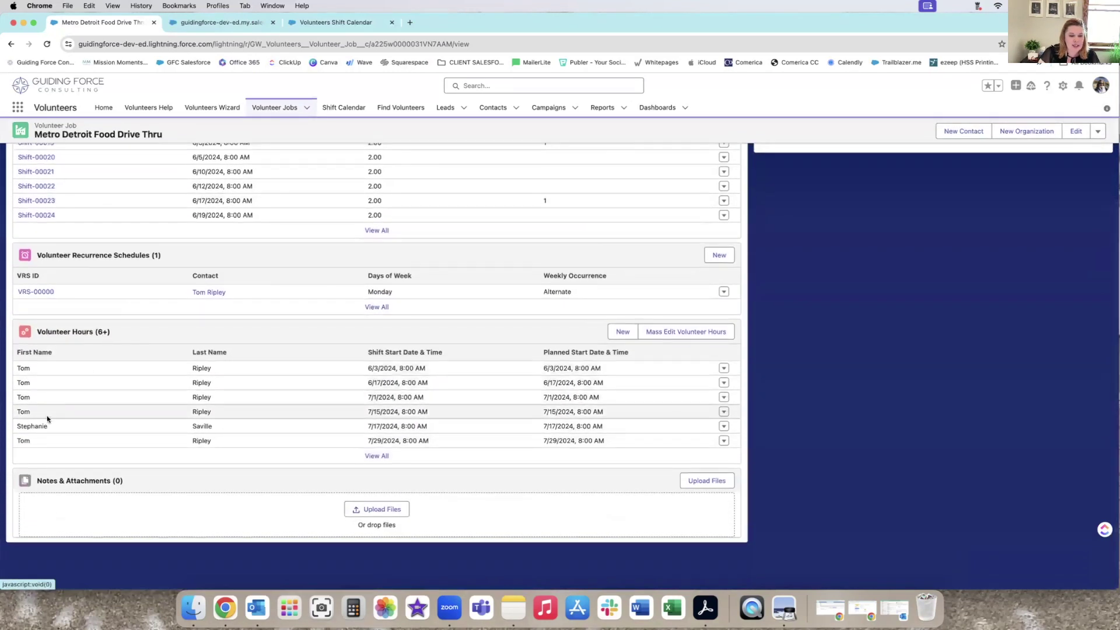
{"action": "left_click", "coordinate": [724, 426]}
{"action": "left_click", "coordinate": [719, 423]}
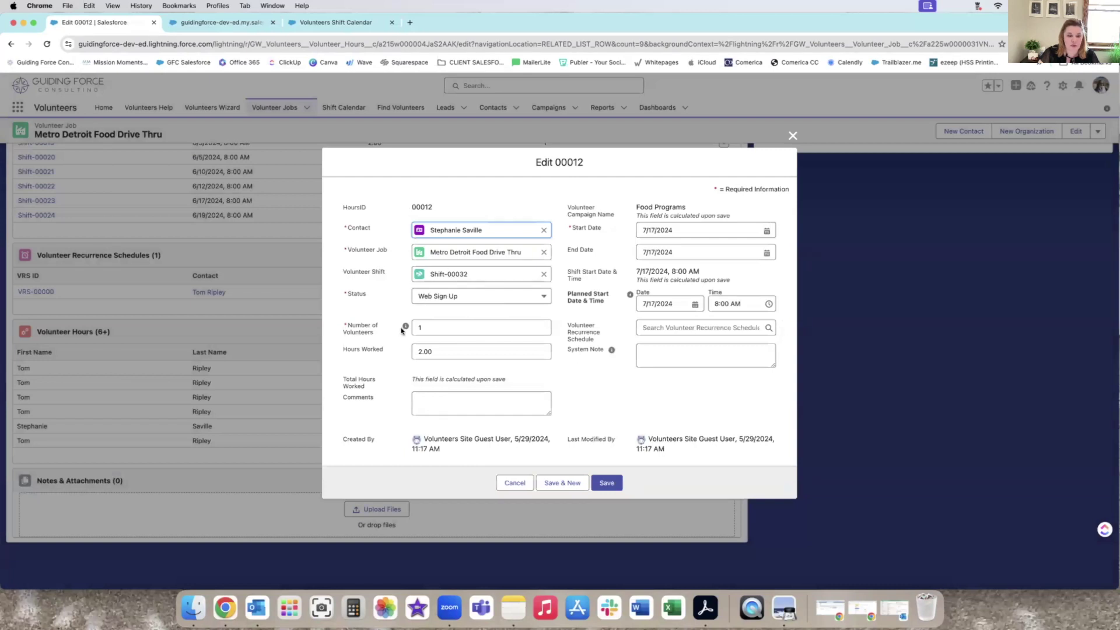
{"action": "left_click", "coordinate": [436, 350]}
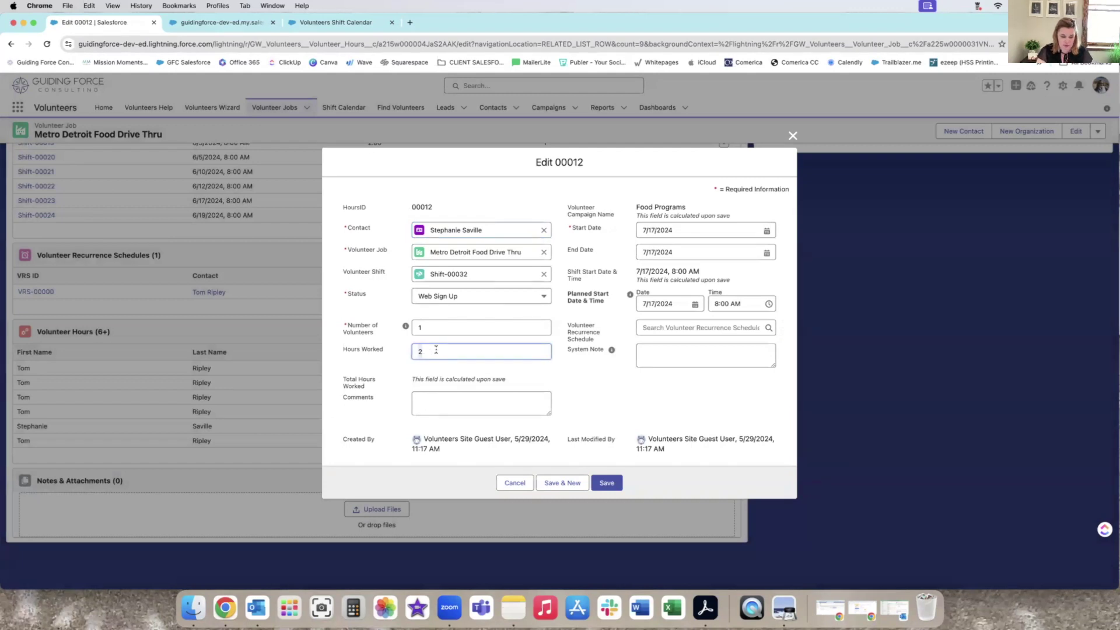
{"action": "type", "text": ".5"}
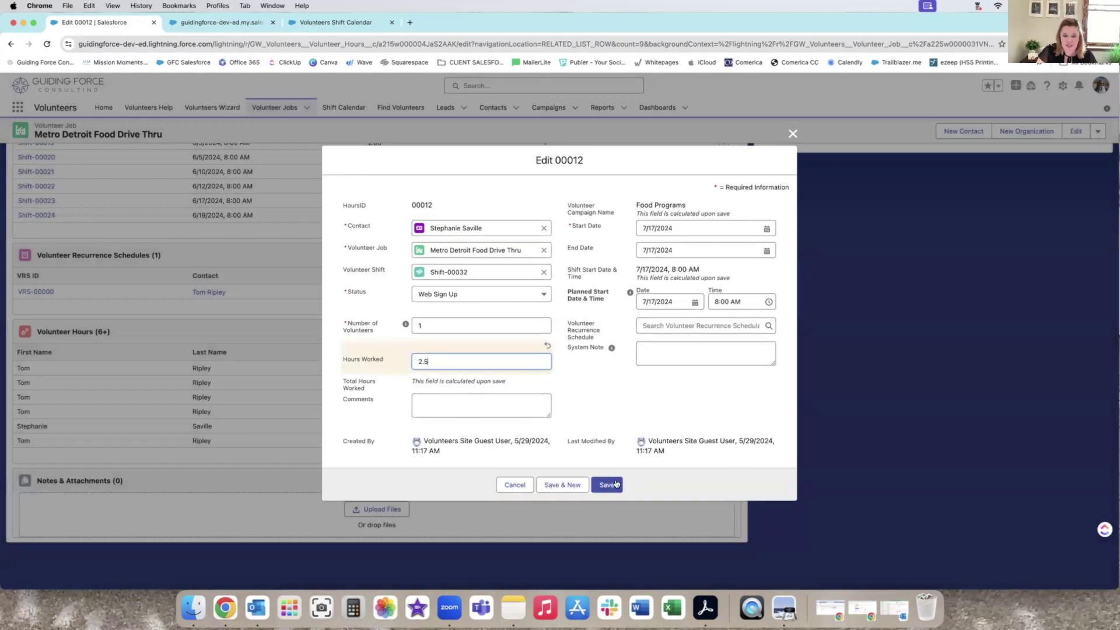
{"action": "left_click", "coordinate": [614, 483]}
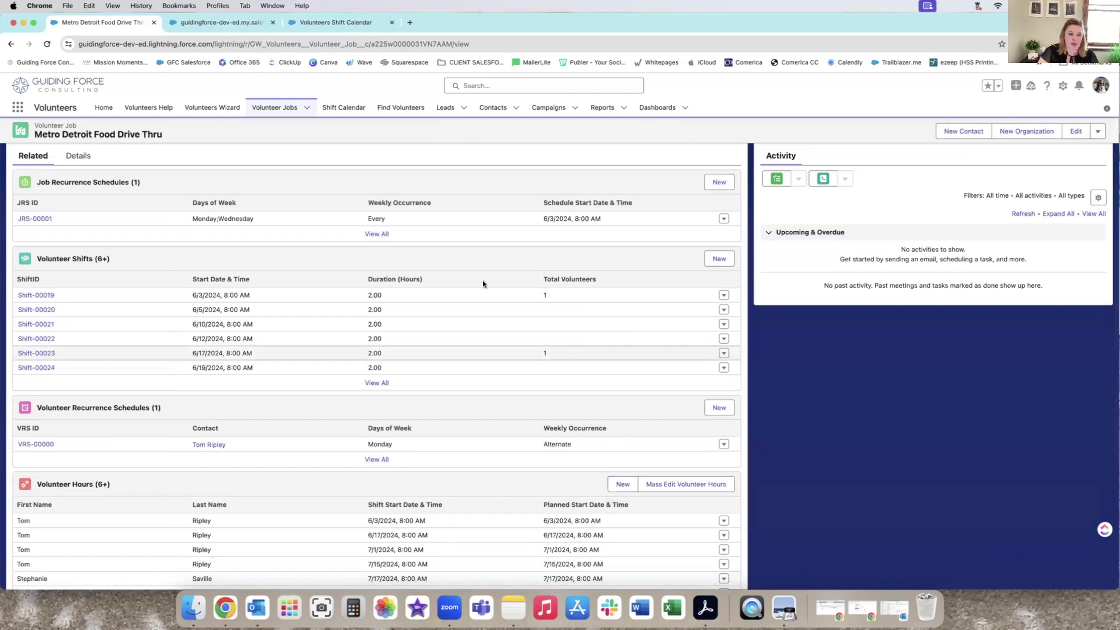
Open the July 17 Metro Detroit Food Drive Thru shift from the July 2024 calendar and check its 2.50-hour entry.
{"action": "left_click", "coordinate": [344, 108]}
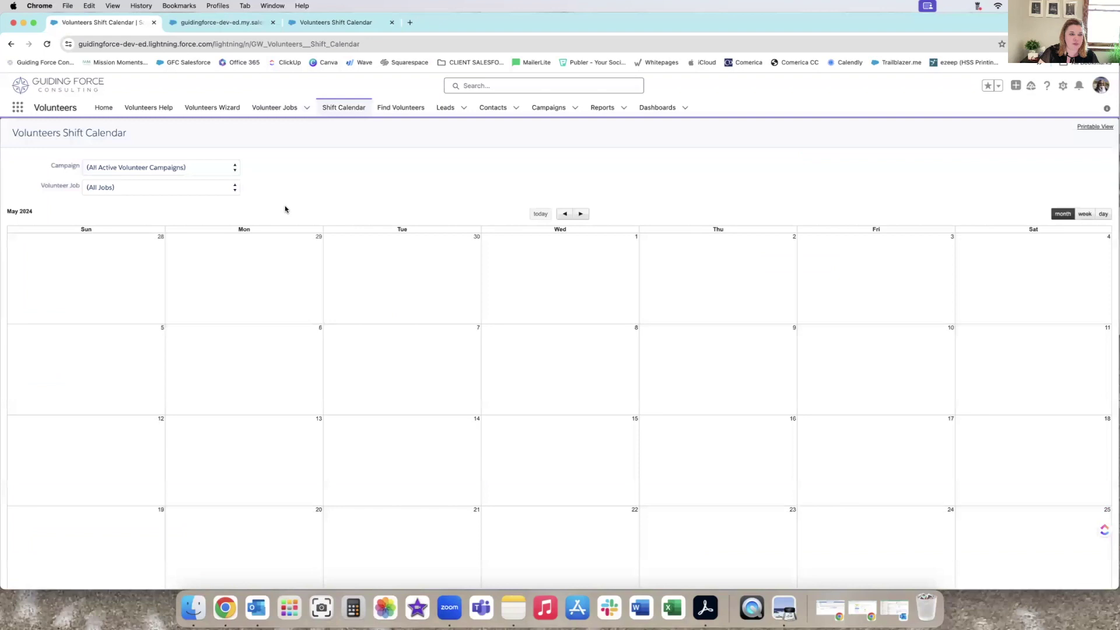
{"action": "left_click", "coordinate": [581, 214]}
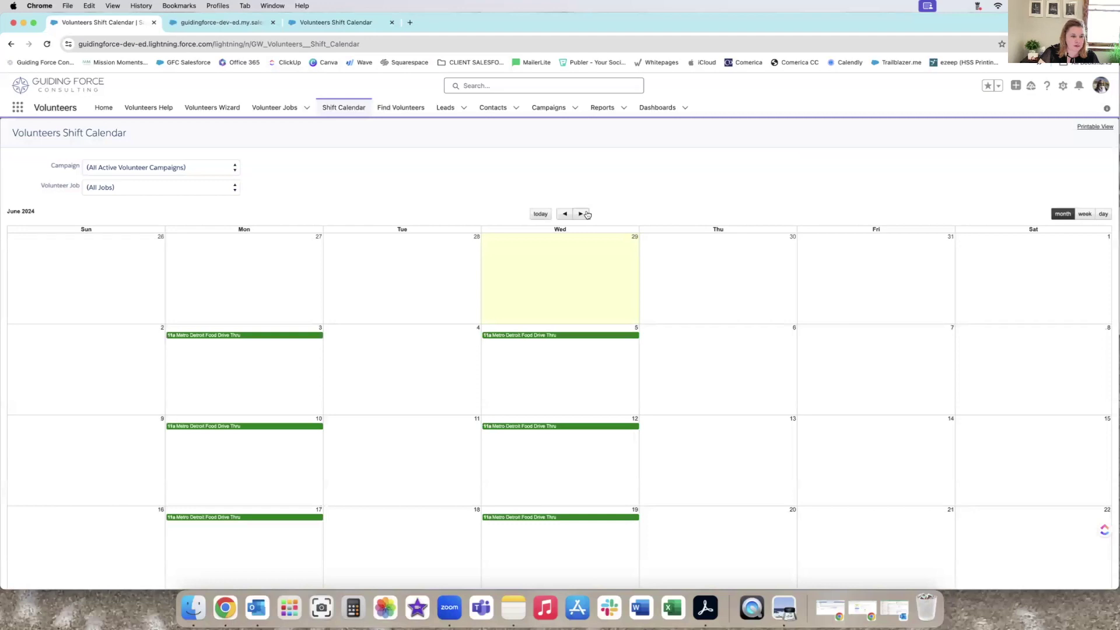
{"action": "left_click", "coordinate": [581, 214]}
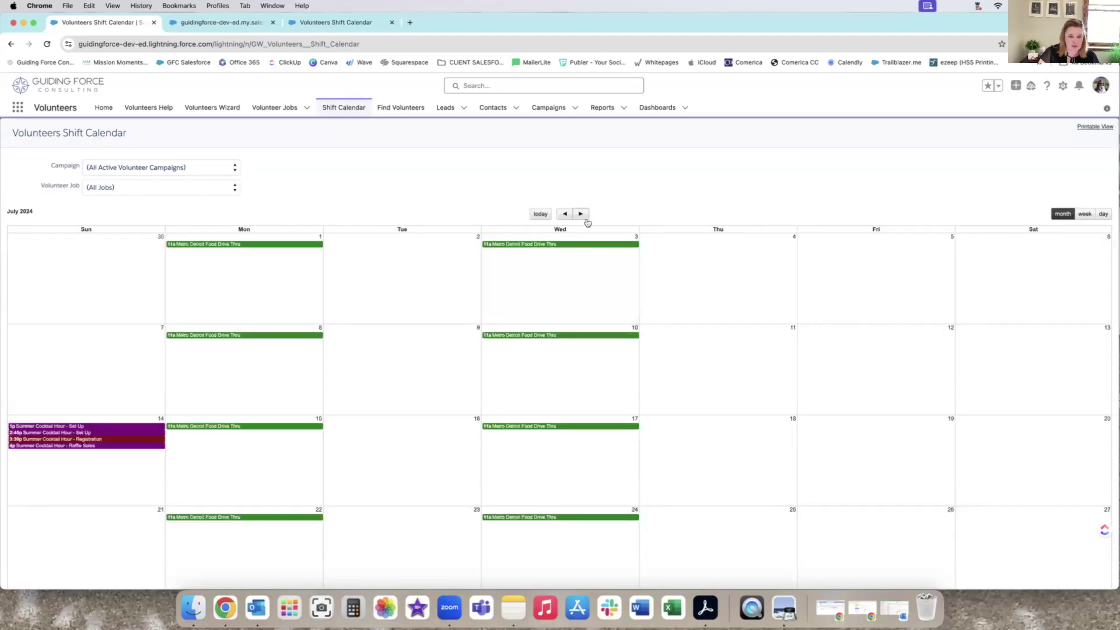
{"action": "left_click", "coordinate": [565, 427]}
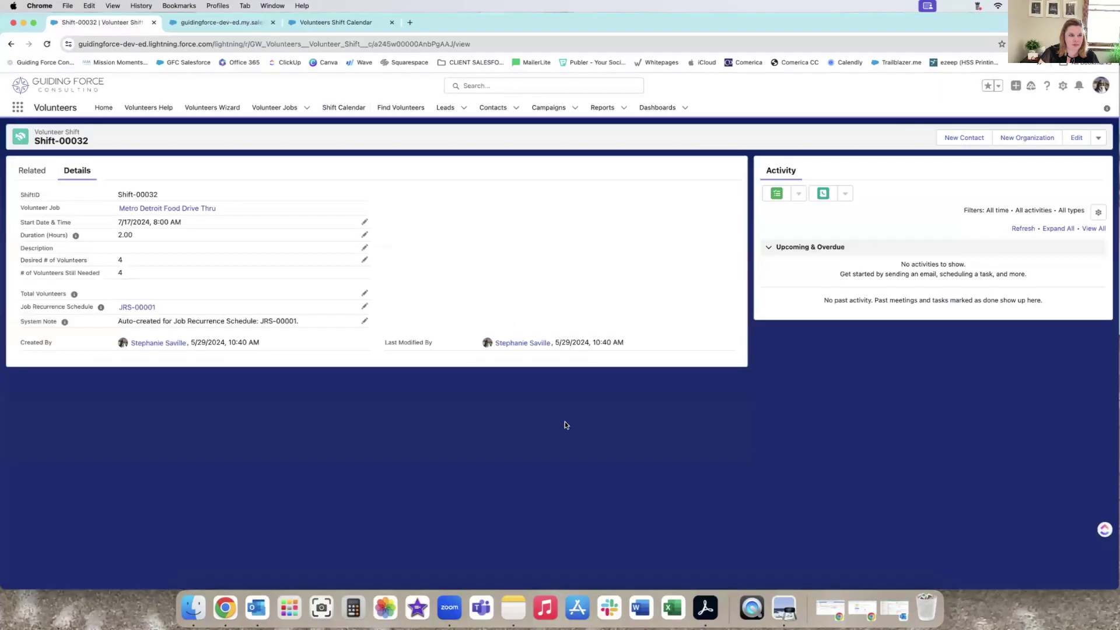
{"action": "left_click", "coordinate": [39, 171]}
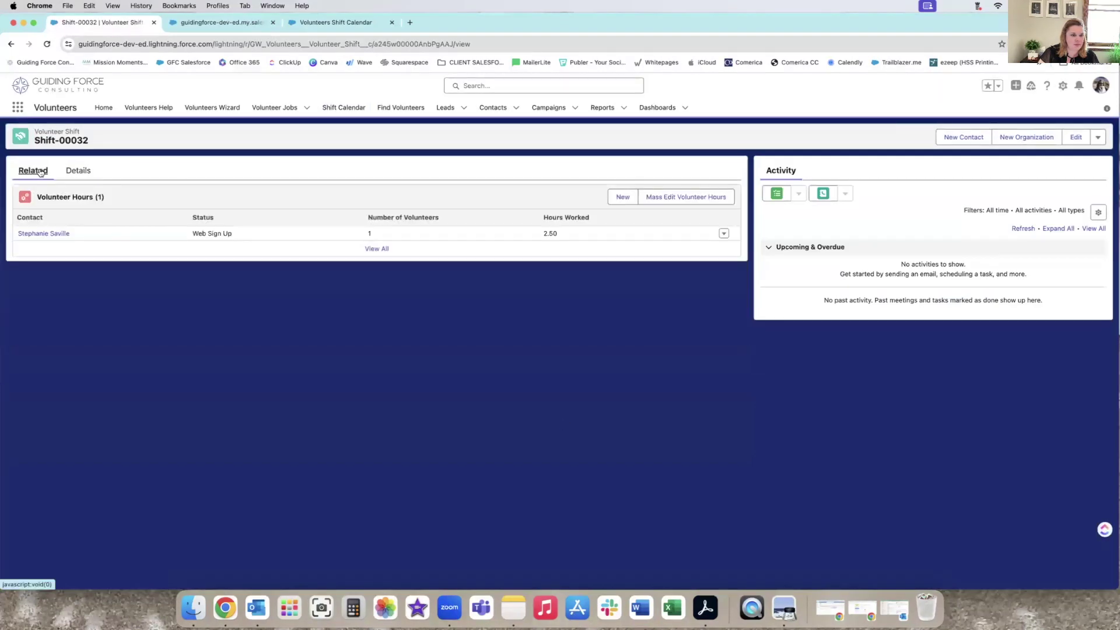
{"action": "left_click", "coordinate": [724, 233]}
{"action": "left_click", "coordinate": [716, 215]}
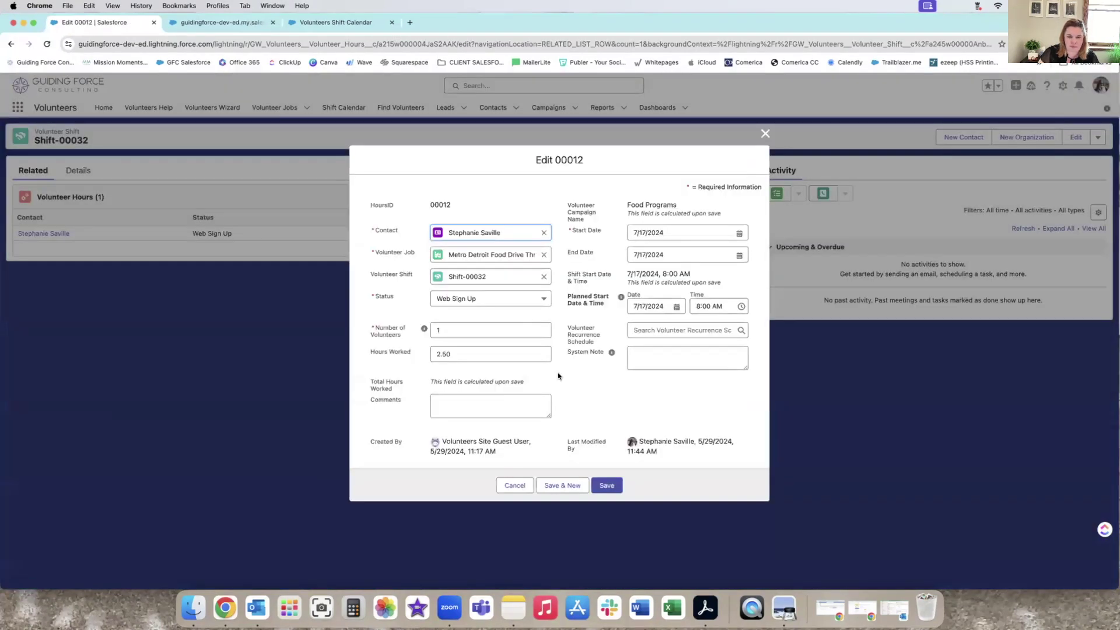
{"action": "left_click", "coordinate": [516, 485]}
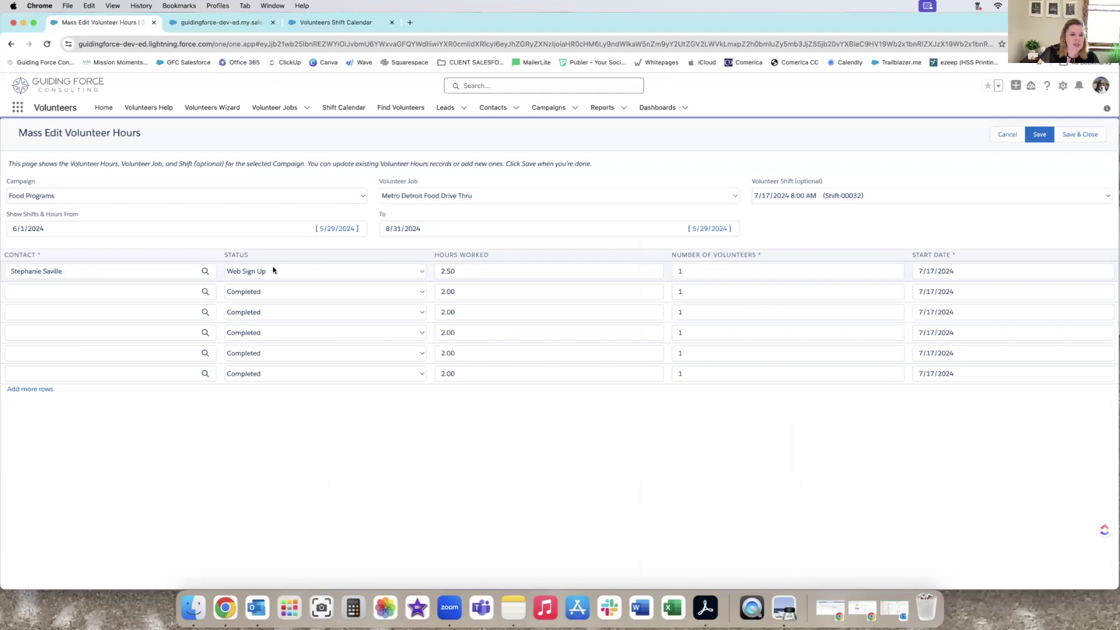
Check the first row's Status options, keep Web Sign Up, and cancel the Mass Edit Volunteer Hours page.
{"action": "left_click", "coordinate": [273, 271]}
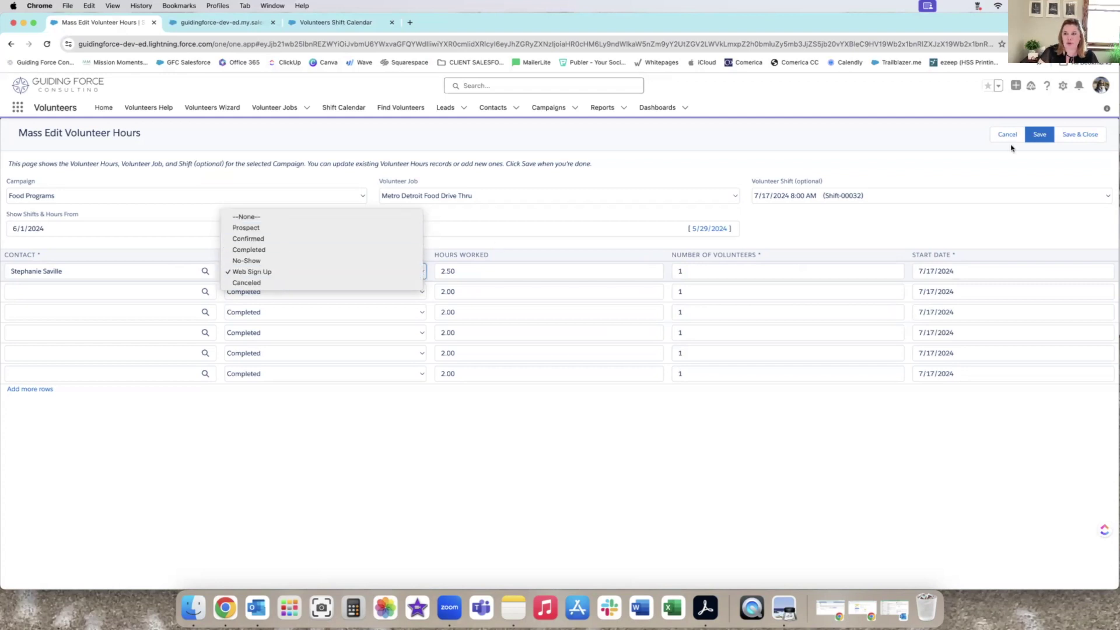
{"action": "left_click", "coordinate": [415, 461]}
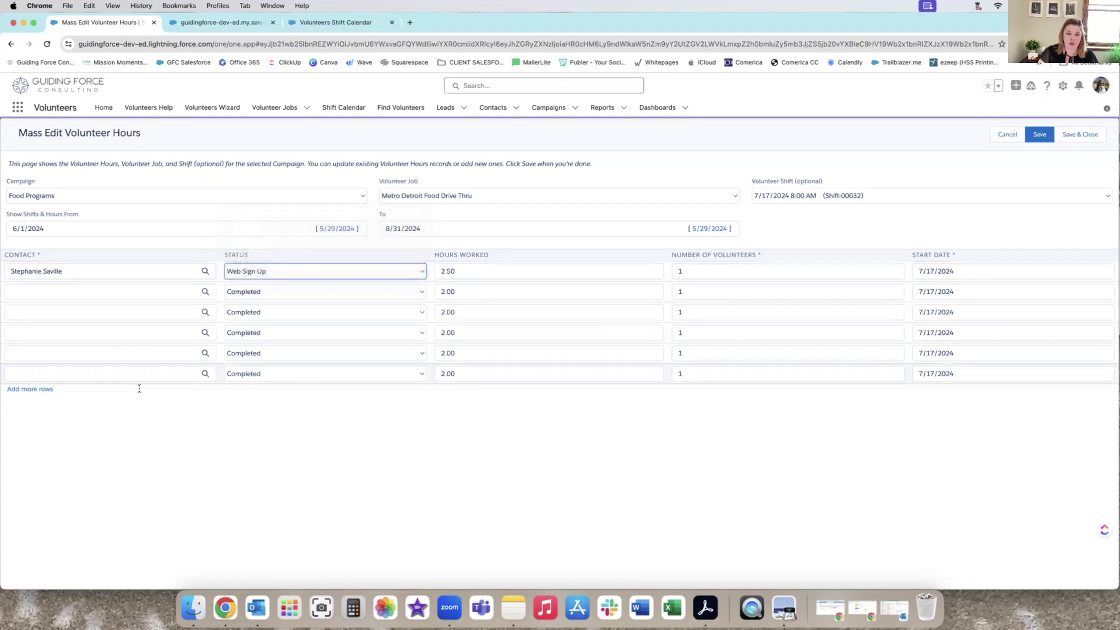
{"action": "left_click", "coordinate": [1008, 135]}
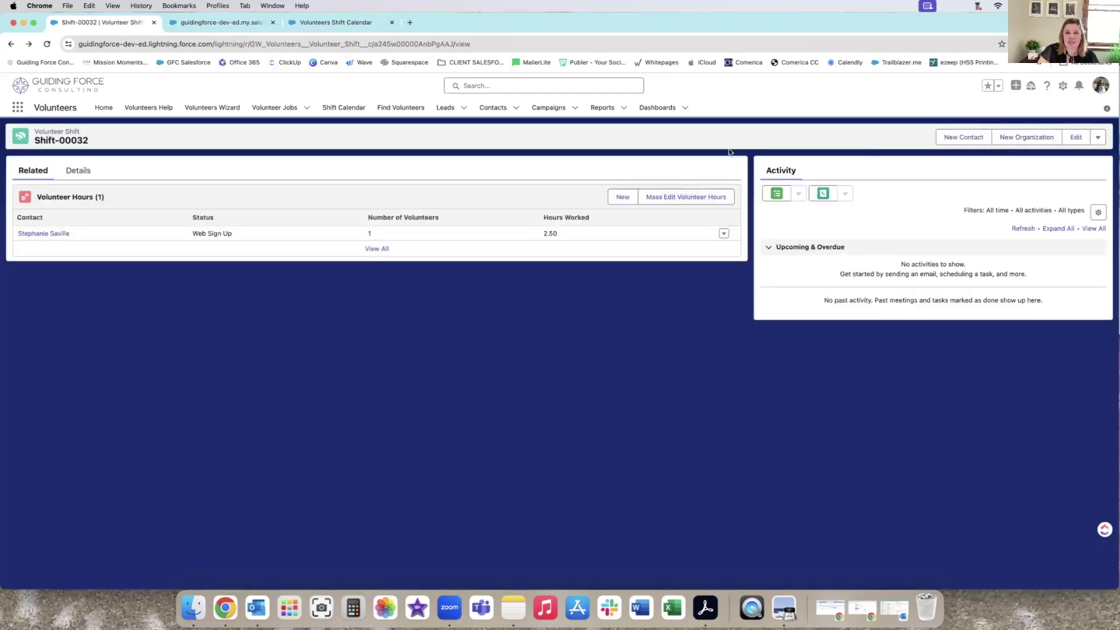